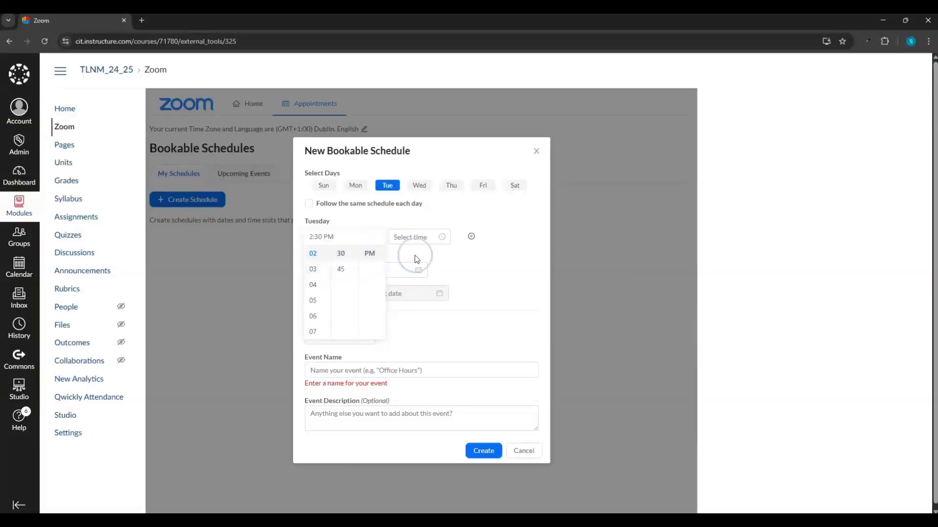
Set the Tuesday availability of the bookable schedule to 2:00 PM to 5:00 PM
{"action": "scroll", "coordinate": [343, 264], "scroll_direction": "up", "scroll_amount": 1}
{"action": "left_click", "coordinate": [342, 255]}
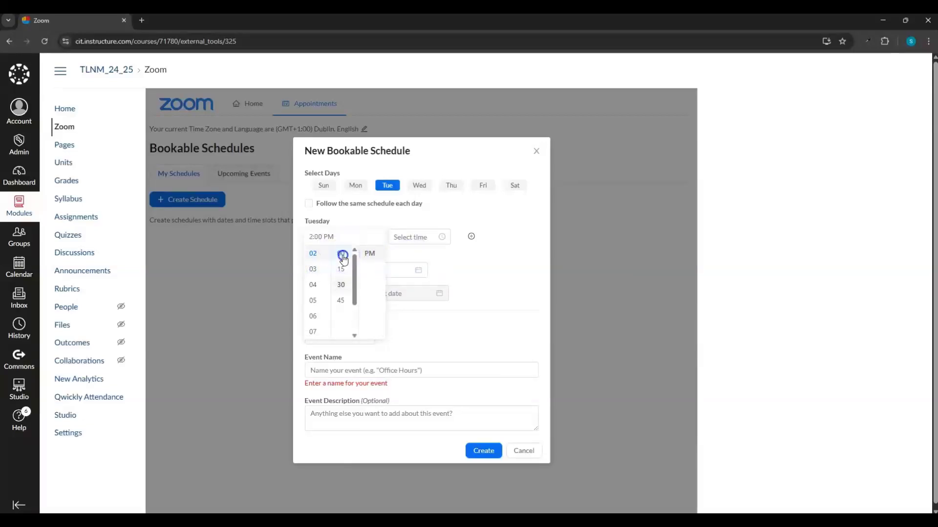
{"action": "left_click", "coordinate": [446, 259]}
{"action": "left_click", "coordinate": [439, 238]}
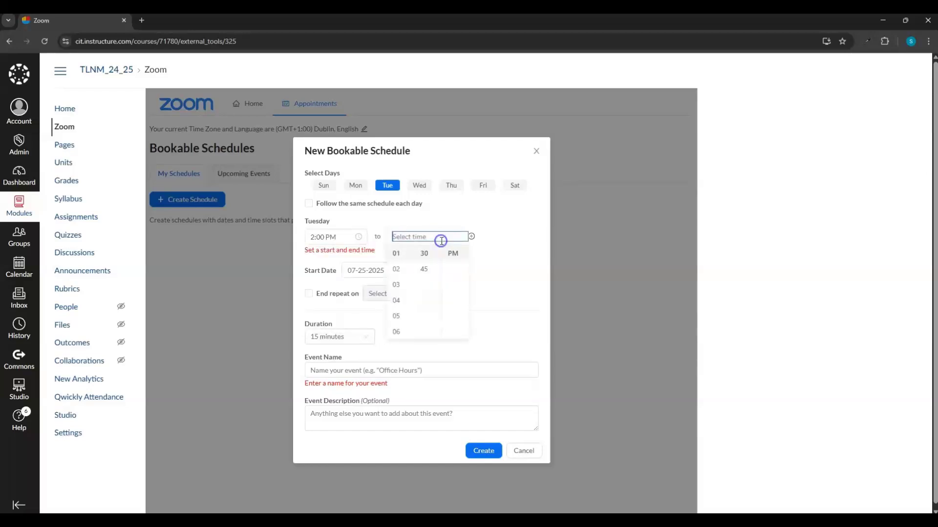
{"action": "left_click", "coordinate": [399, 315]}
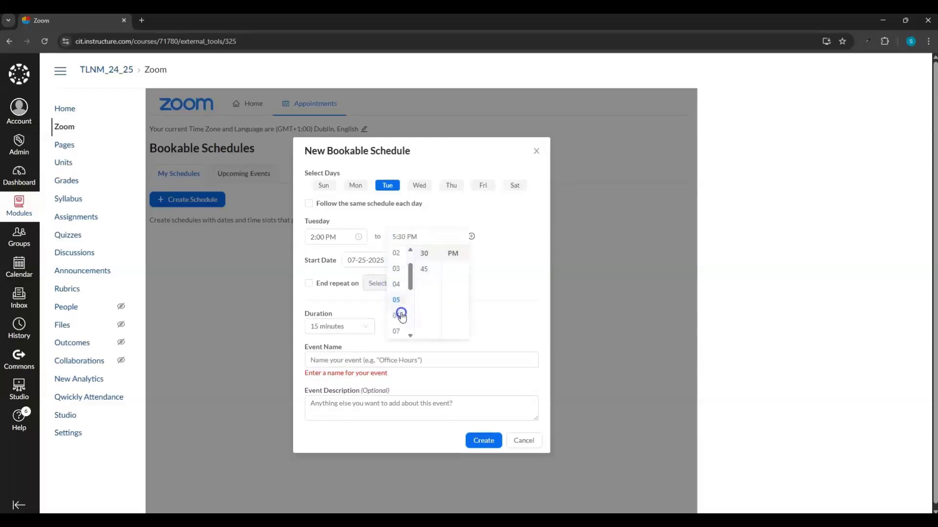
{"action": "scroll", "coordinate": [435, 259], "scroll_direction": "up", "scroll_amount": 1}
{"action": "left_click", "coordinate": [434, 255]}
{"action": "left_click", "coordinate": [493, 225]}
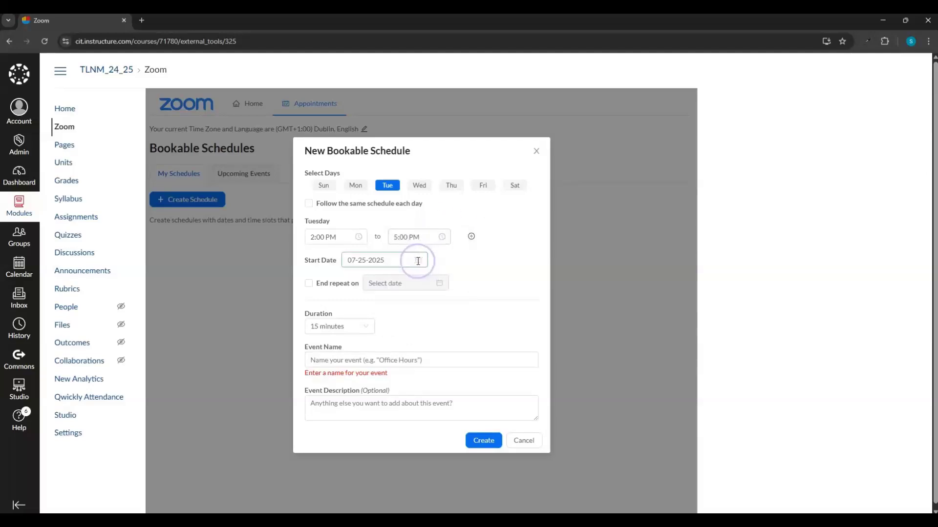
{"action": "left_click", "coordinate": [389, 261]}
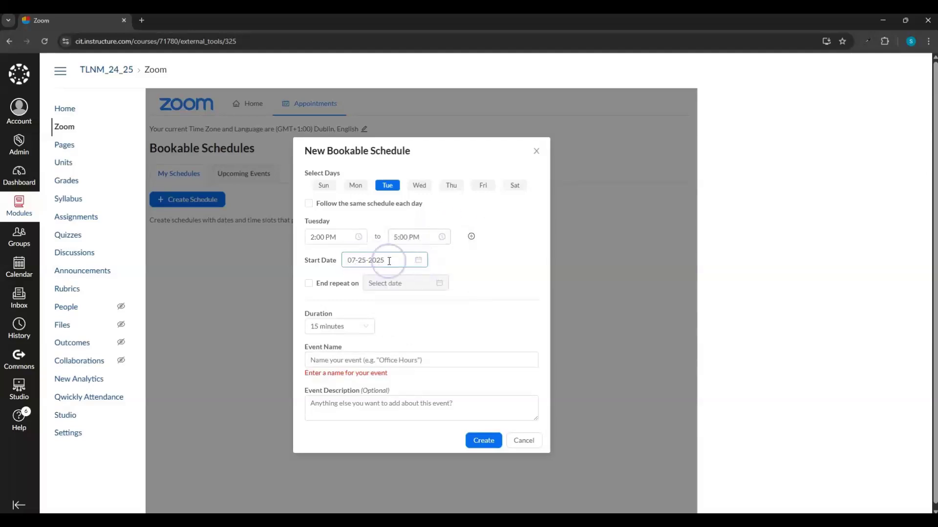
{"action": "left_click", "coordinate": [418, 261]}
{"action": "left_click", "coordinate": [484, 280]}
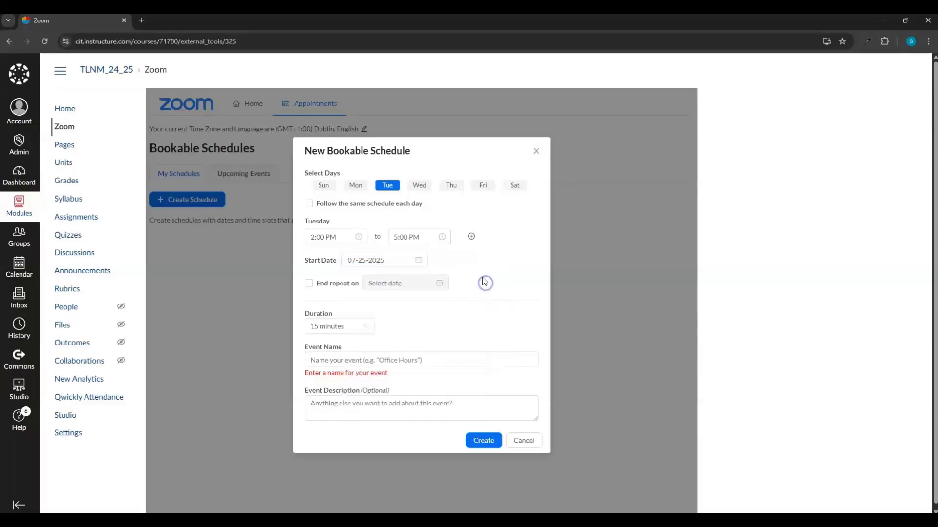
Enable an end date for the schedule's repetition and set it to 10-31-2025
{"action": "left_click", "coordinate": [318, 288]}
{"action": "left_click", "coordinate": [428, 283]}
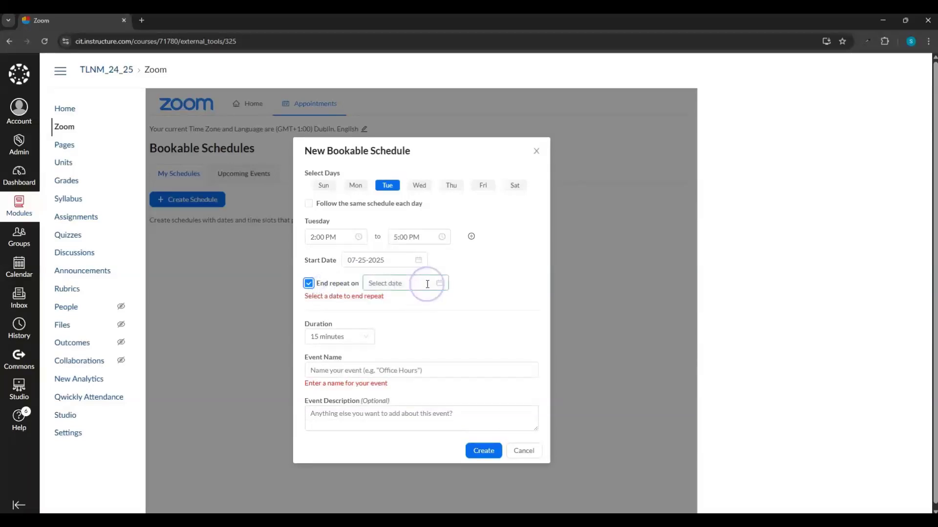
{"action": "left_click", "coordinate": [481, 300]}
{"action": "left_click", "coordinate": [481, 301]}
{"action": "left_click", "coordinate": [481, 300]}
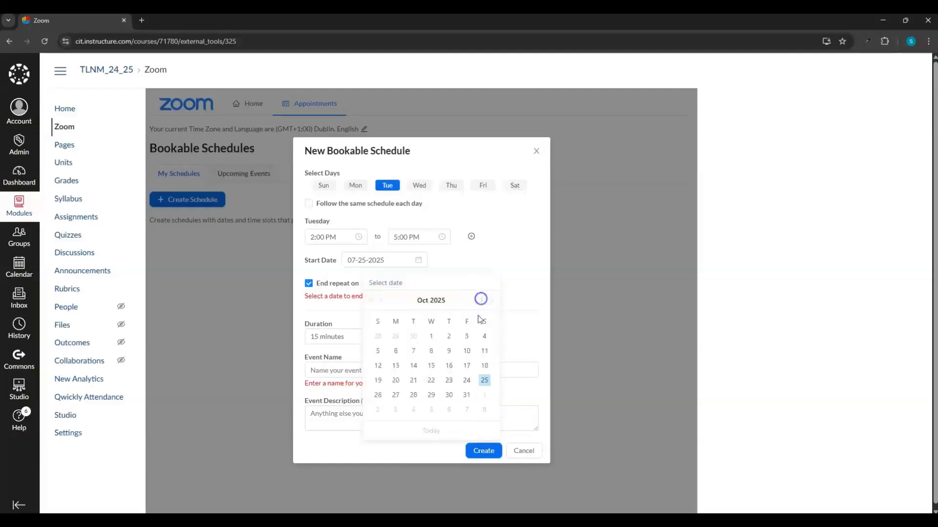
{"action": "left_click", "coordinate": [466, 394]}
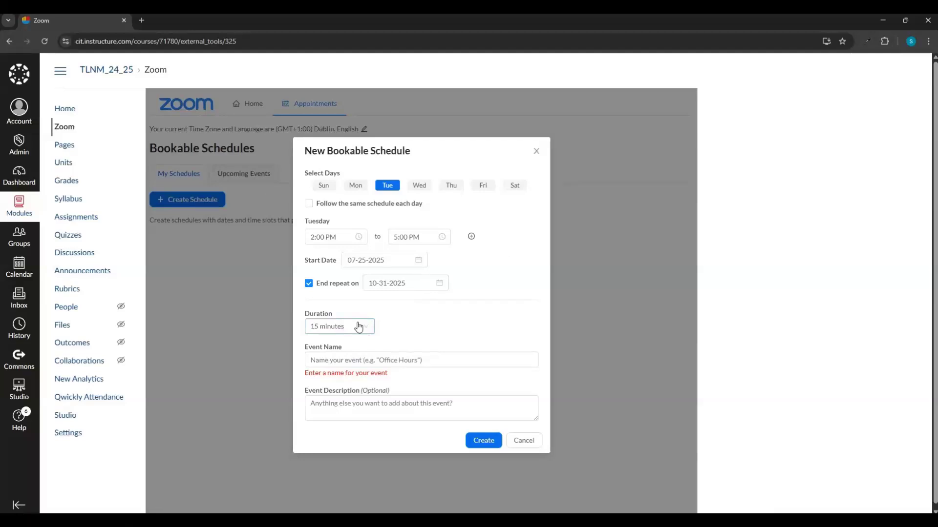
View the list of upcoming events for the bookable schedules
{"action": "mouse_move", "coordinate": [494, 299]}
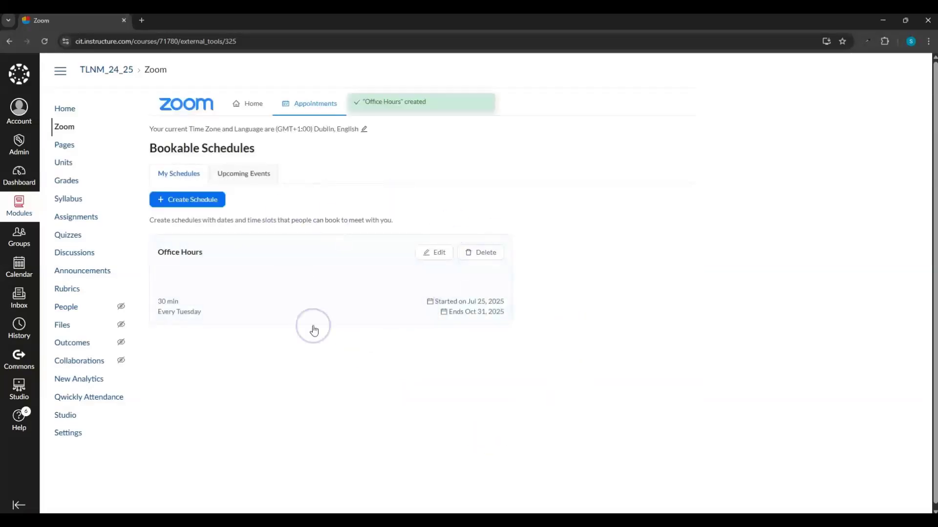
{"action": "left_click", "coordinate": [244, 177]}
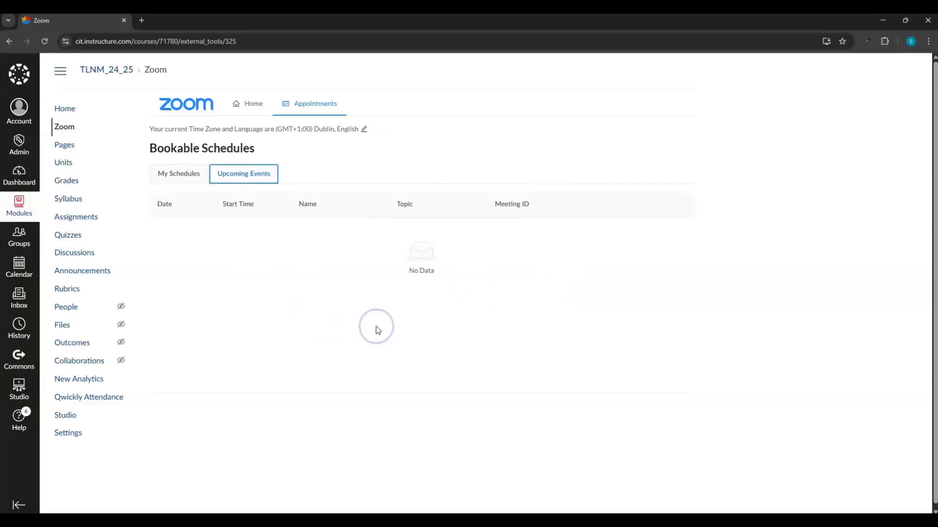
{"action": "mouse_move", "coordinate": [379, 464]}
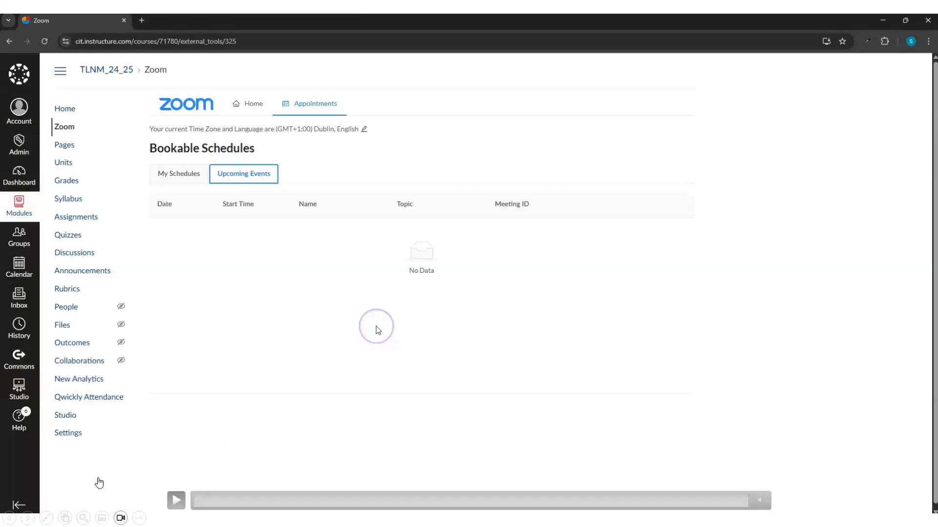
{"action": "key", "text": "Right"}
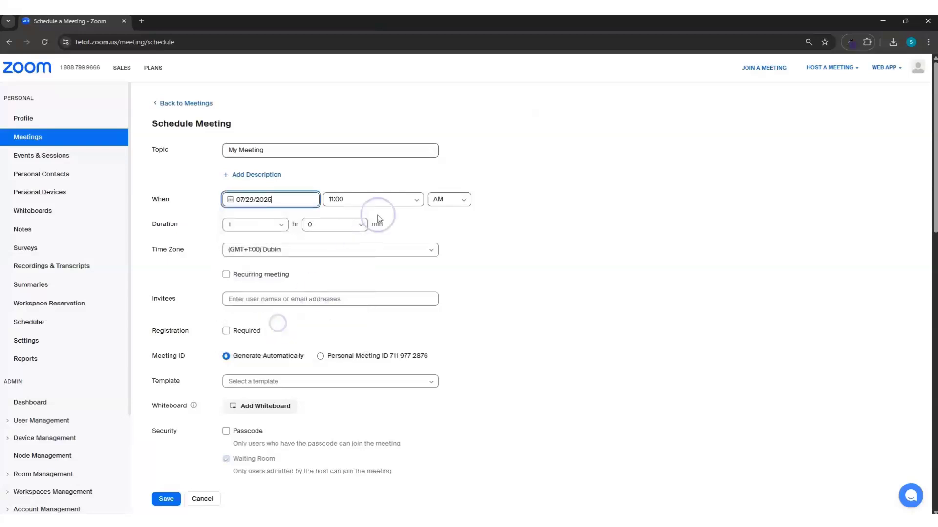
Set the start time of the meeting being scheduled to 09:00 AM
{"action": "left_click", "coordinate": [412, 200]}
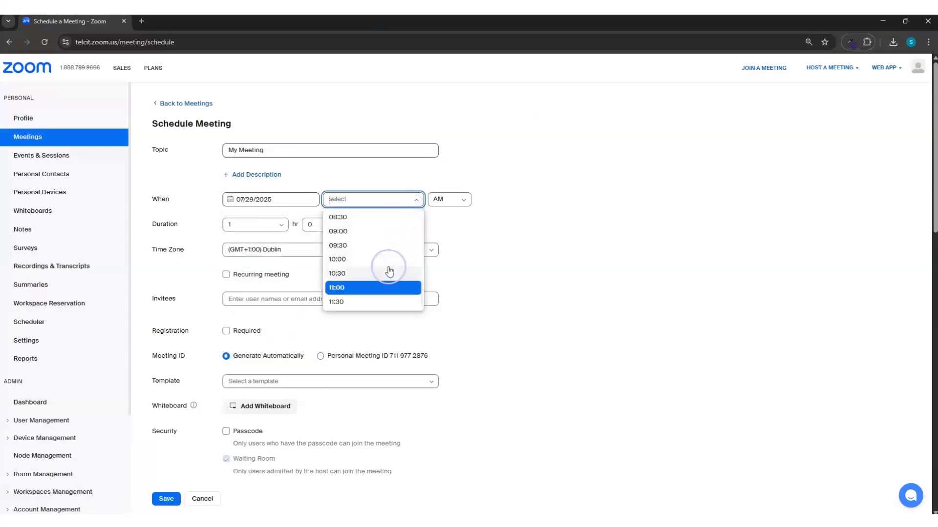
{"action": "scroll", "coordinate": [381, 244], "scroll_direction": "down", "scroll_amount": 1}
{"action": "left_click", "coordinate": [342, 183]}
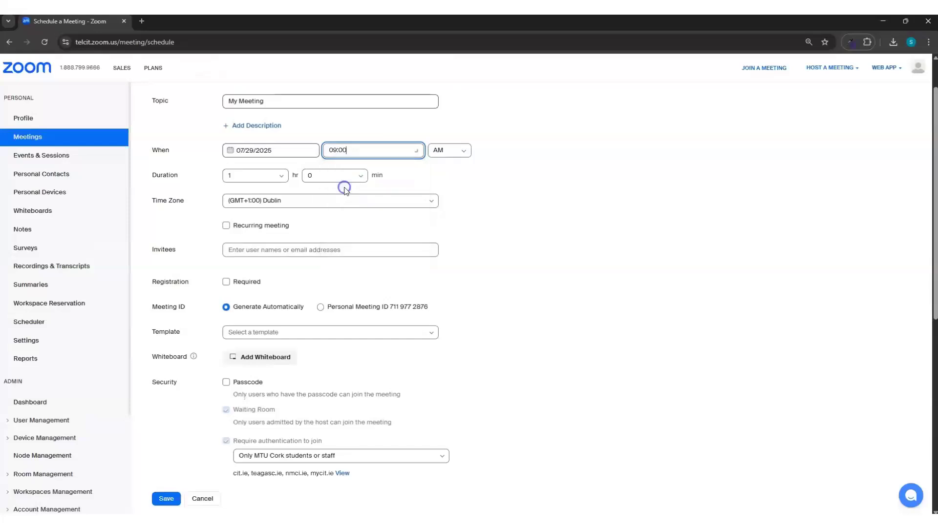
{"action": "scroll", "coordinate": [406, 236], "scroll_direction": "up", "scroll_amount": 1}
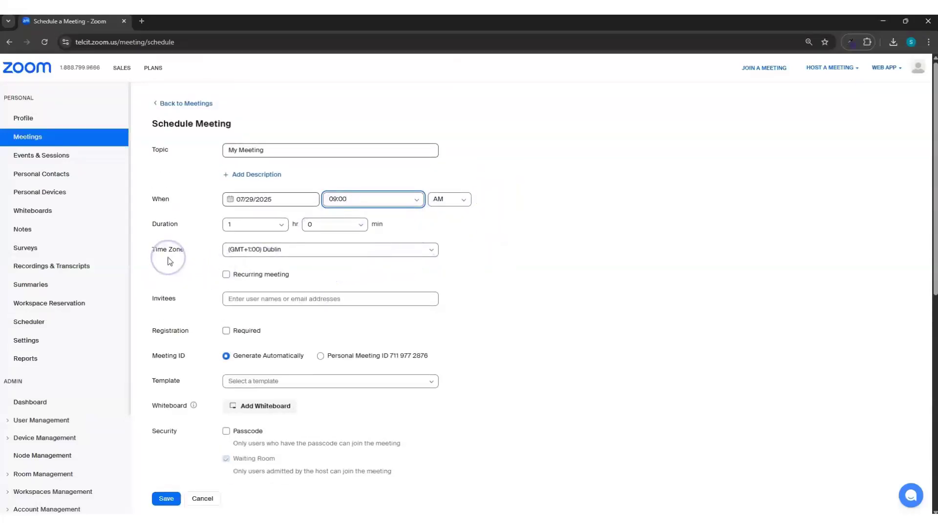
Set the authentication required to join the meeting to "All authenticated users (includes external speakers)"
{"action": "scroll", "coordinate": [168, 260], "scroll_direction": "down", "scroll_amount": 5}
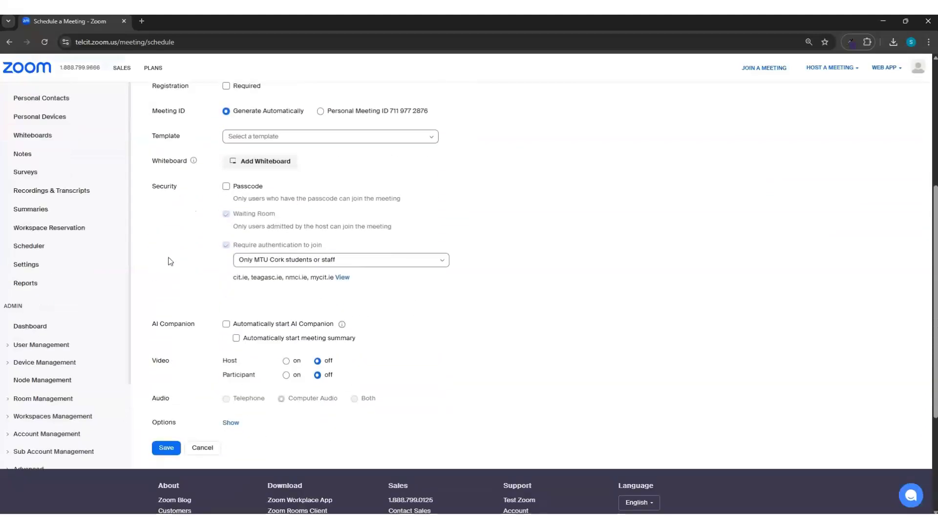
{"action": "left_click", "coordinate": [435, 261]}
{"action": "left_click", "coordinate": [430, 288]}
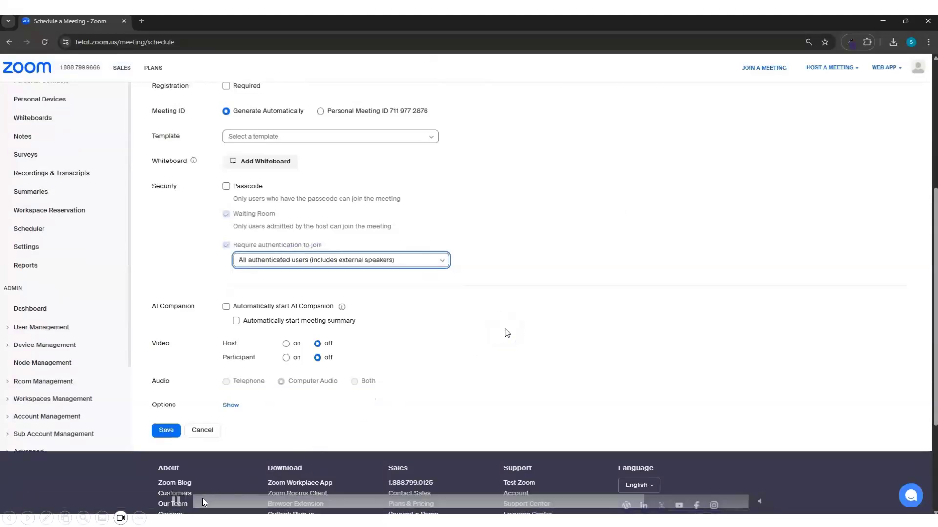
Expand the additional options of the scheduled meeting
{"action": "left_click", "coordinate": [176, 502]}
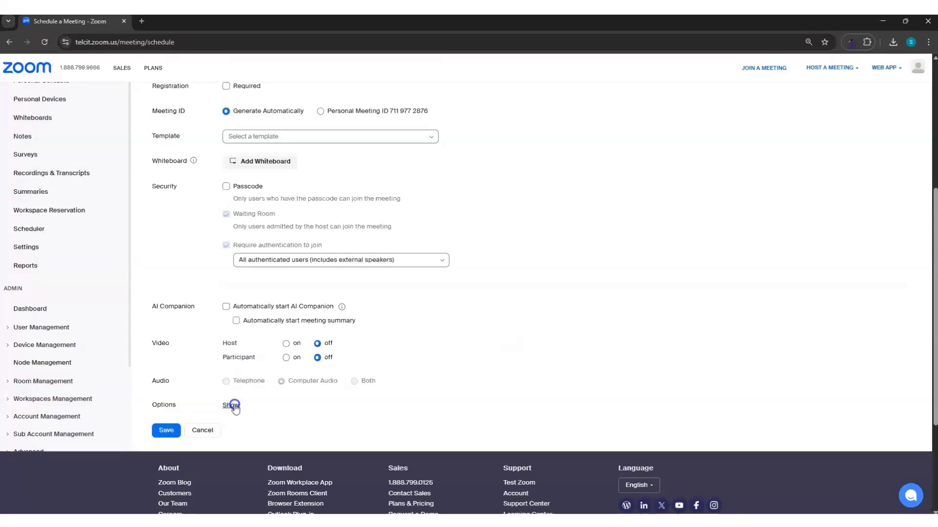
{"action": "left_click", "coordinate": [231, 406]}
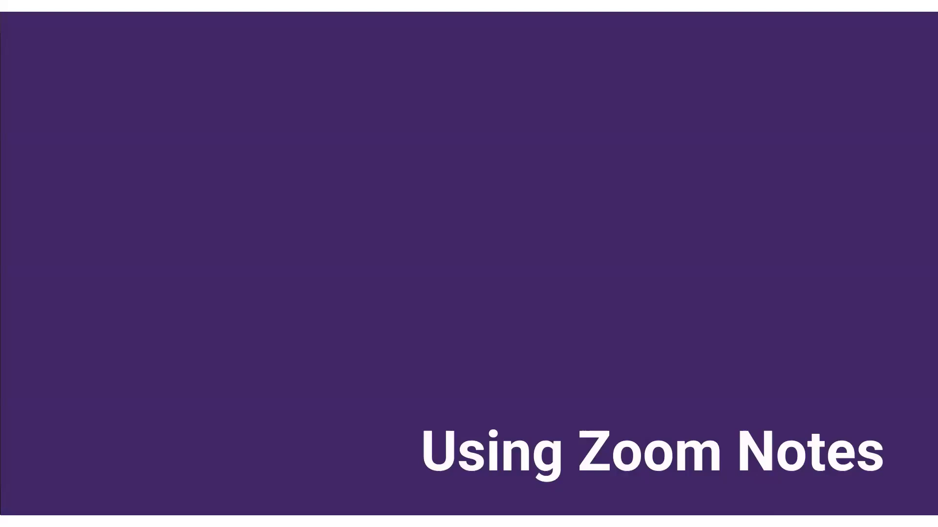
{"action": "left_click", "coordinate": [172, 371]}
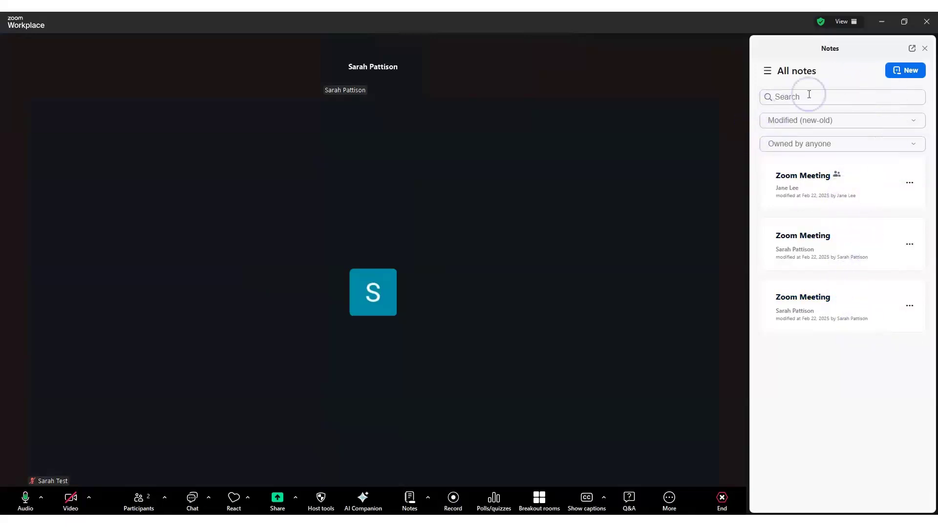
Create a new meeting note with the text "Notes here" and open its sharing options
{"action": "left_click", "coordinate": [912, 72]}
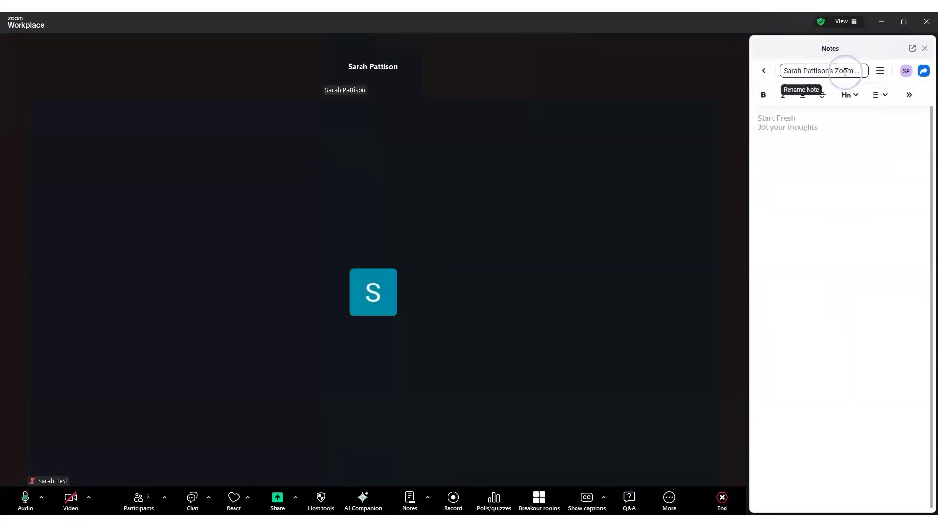
{"action": "left_click", "coordinate": [785, 119]}
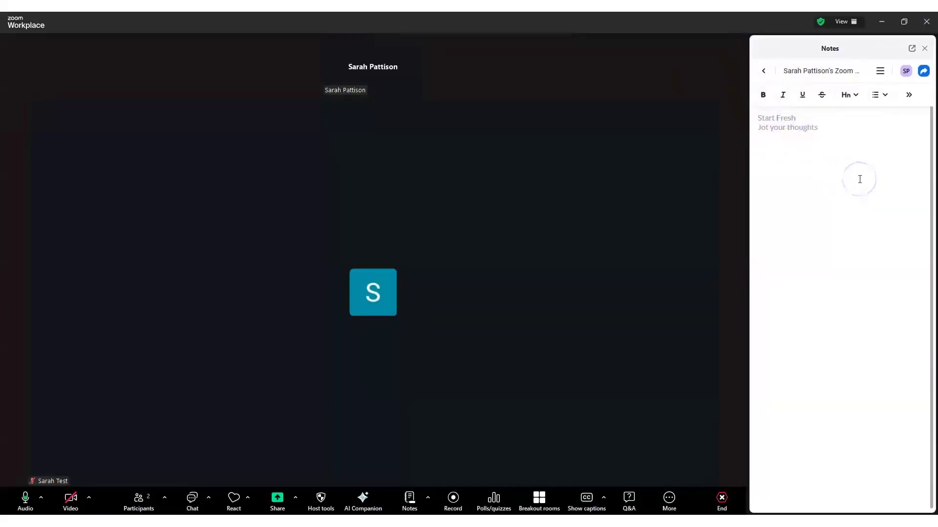
{"action": "type", "text": "Notes here"}
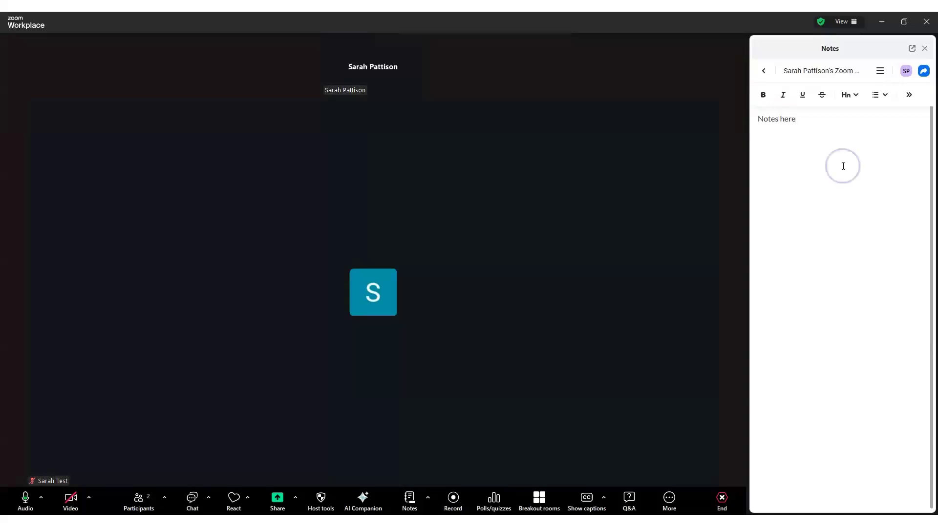
{"action": "left_click", "coordinate": [921, 73]}
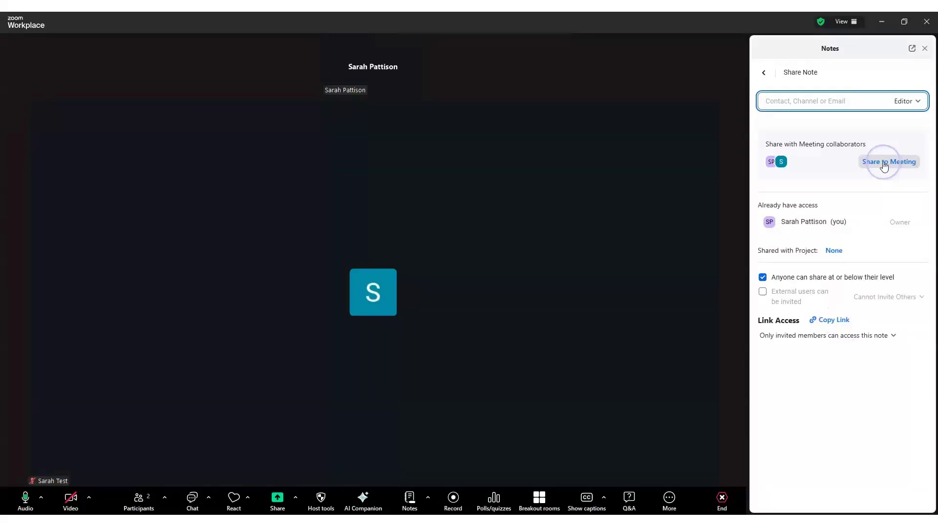
Open the meeting's question and answer window
{"action": "mouse_move", "coordinate": [167, 324]}
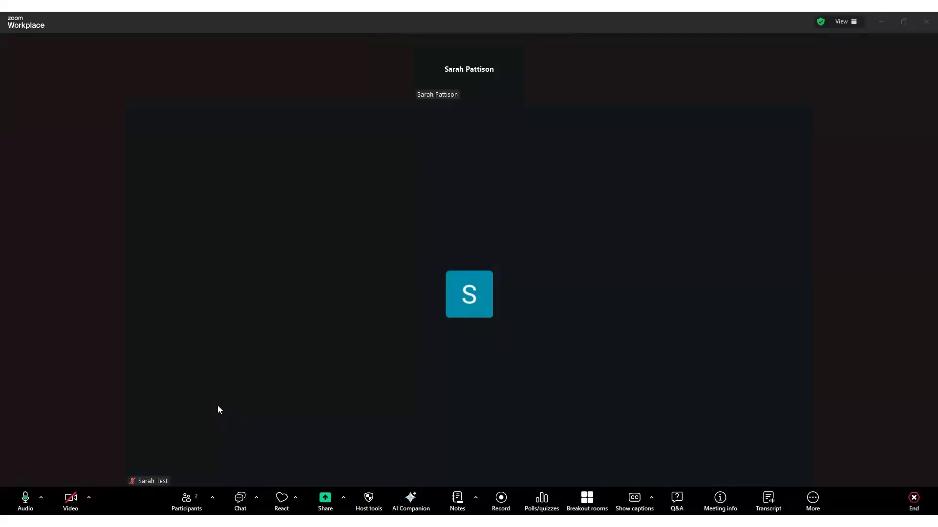
{"action": "left_click", "coordinate": [245, 505]}
{"action": "left_click", "coordinate": [255, 505]}
{"action": "left_click", "coordinate": [264, 506]}
{"action": "left_click", "coordinate": [277, 505]}
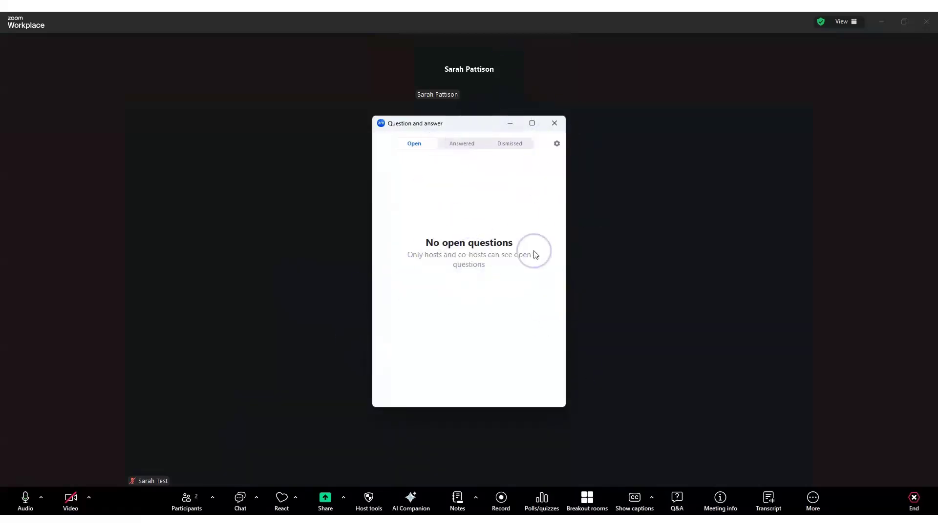
In the Q&A settings, allow participants to submit questions, including anonymous ones
{"action": "left_click", "coordinate": [557, 143]}
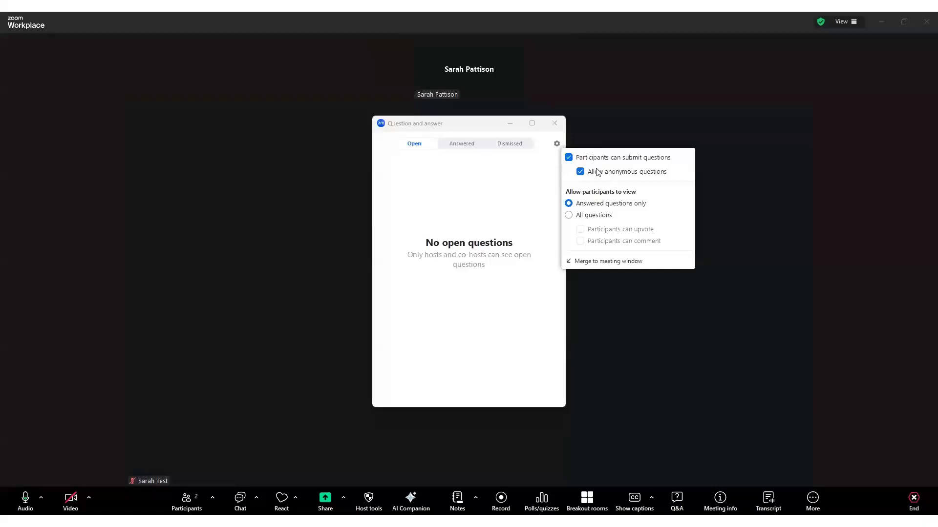
{"action": "left_click", "coordinate": [568, 157]}
{"action": "left_click", "coordinate": [568, 158]}
{"action": "left_click", "coordinate": [581, 171]}
{"action": "left_click", "coordinate": [539, 190]}
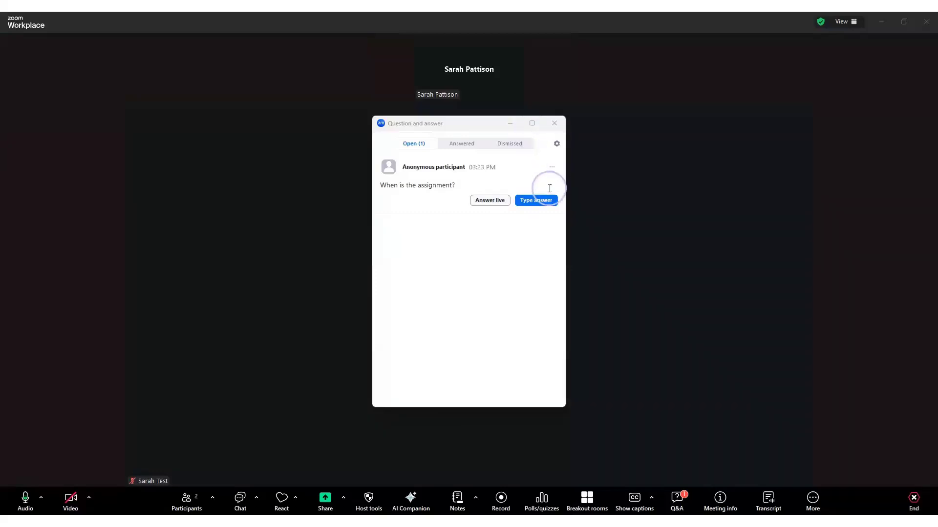
Answer the anonymous question "When is the assignment?" live, mark it as done and show the answered questions
{"action": "left_click", "coordinate": [535, 200]}
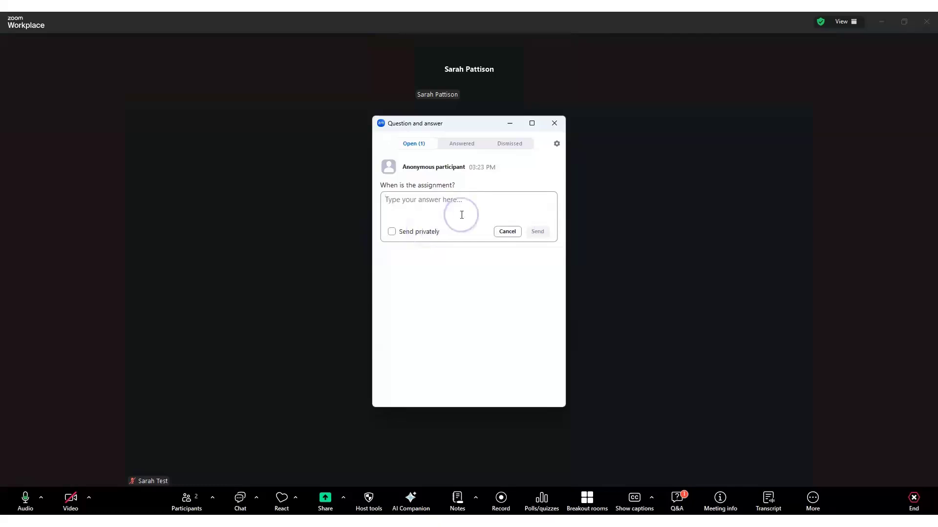
{"action": "left_click", "coordinate": [506, 231]}
{"action": "left_click", "coordinate": [486, 201]}
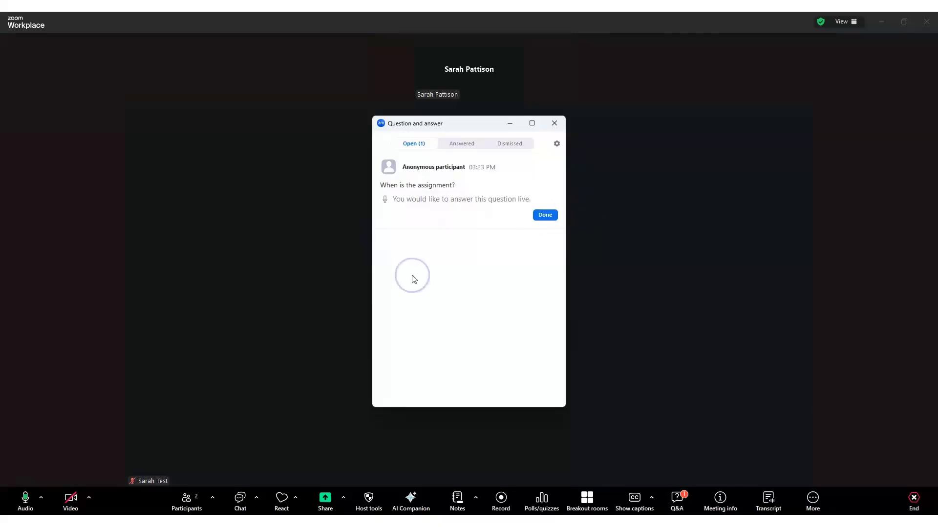
{"action": "left_click", "coordinate": [556, 216]}
{"action": "left_click", "coordinate": [461, 143]}
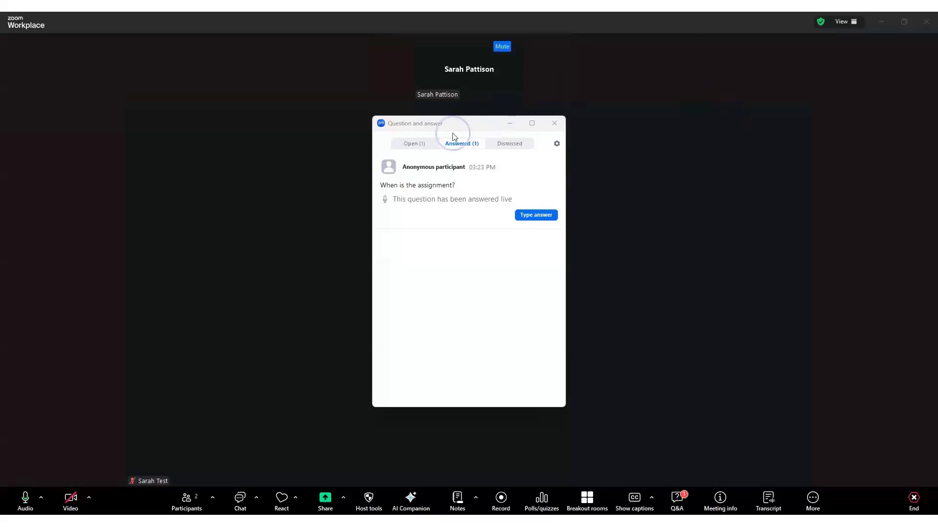
Send the typed reply "Answer" to the open question "Another question" and show the answered questions
{"action": "left_click", "coordinate": [414, 144]}
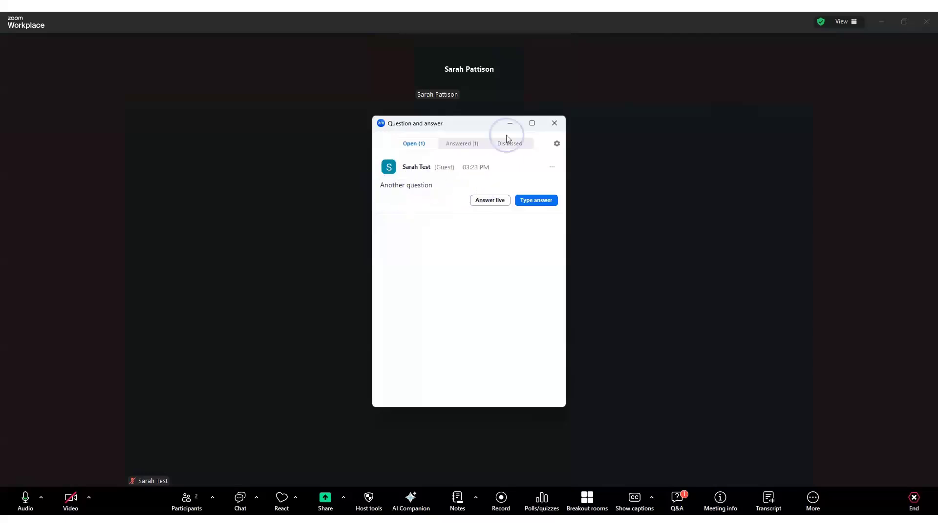
{"action": "left_click", "coordinate": [537, 201]}
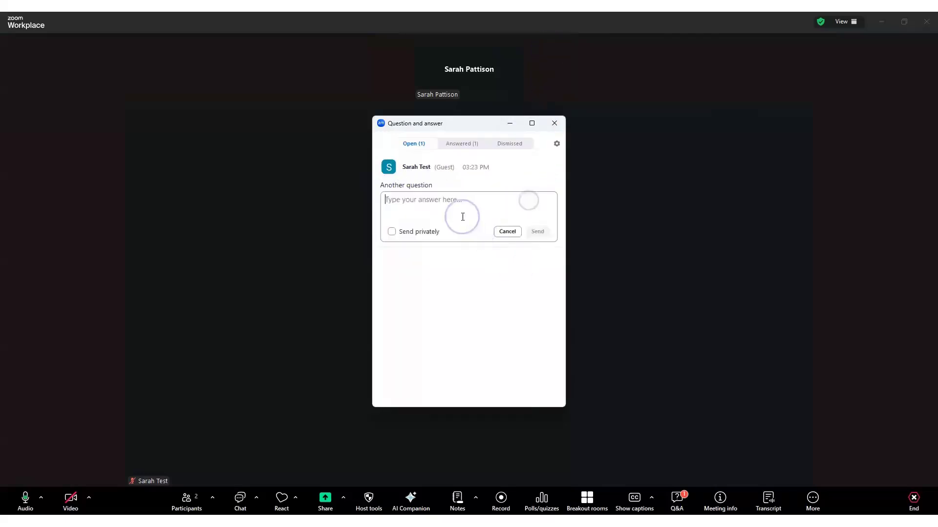
{"action": "type", "text": "Answer"}
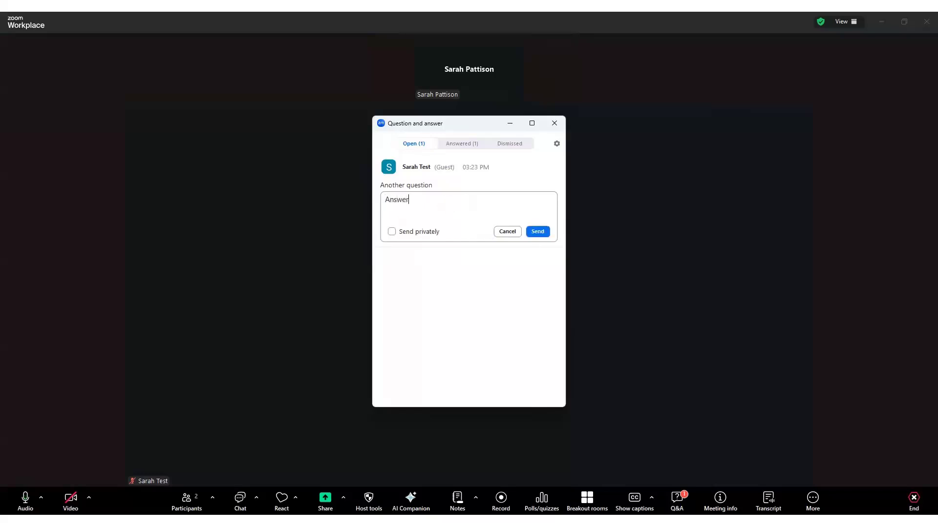
{"action": "left_click", "coordinate": [538, 232]}
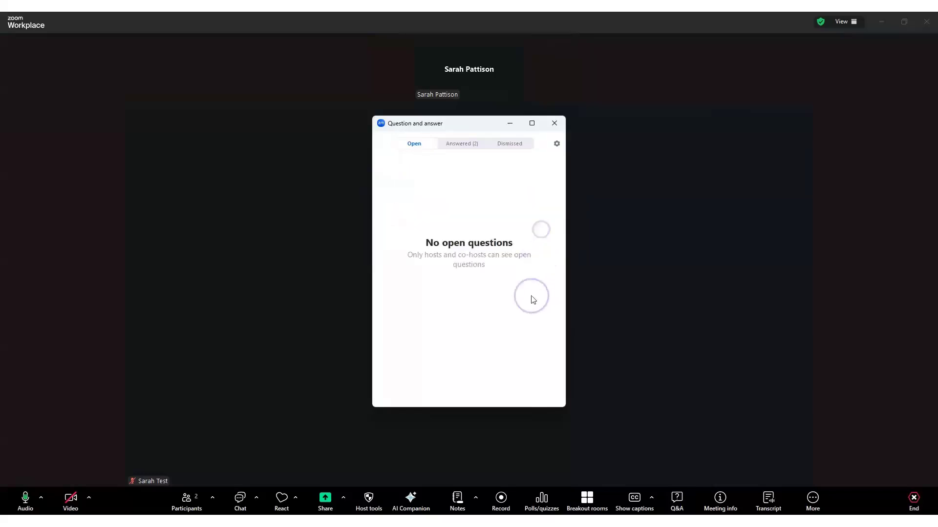
{"action": "left_click", "coordinate": [463, 145]}
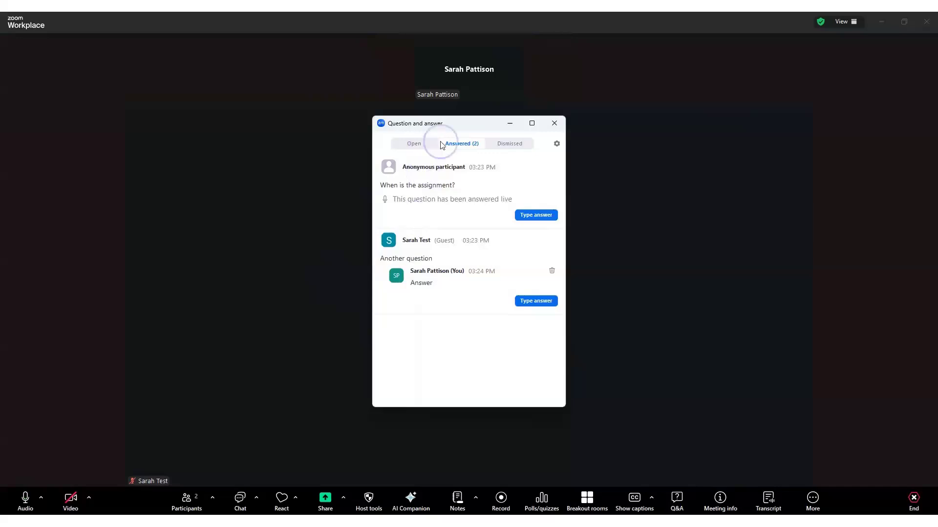
Check the dismissed and answered questions, then dismiss the open question "Question"
{"action": "left_click", "coordinate": [502, 143]}
{"action": "left_click", "coordinate": [481, 144]}
{"action": "left_click", "coordinate": [418, 144]}
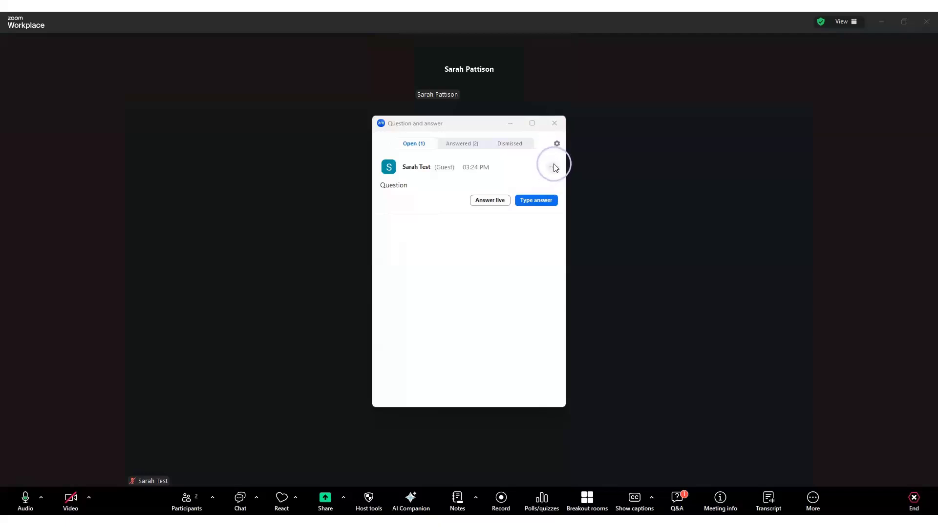
{"action": "left_click", "coordinate": [551, 169]}
{"action": "left_click", "coordinate": [567, 181]}
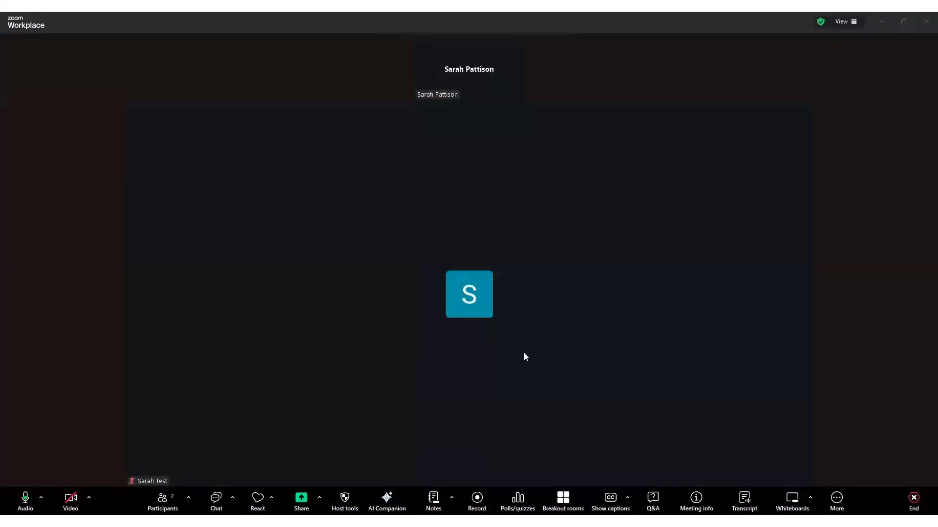
Review the meeting's advanced whiteboard sharing options, covering who can share and who can initiate new whiteboards
{"action": "left_click", "coordinate": [792, 503]}
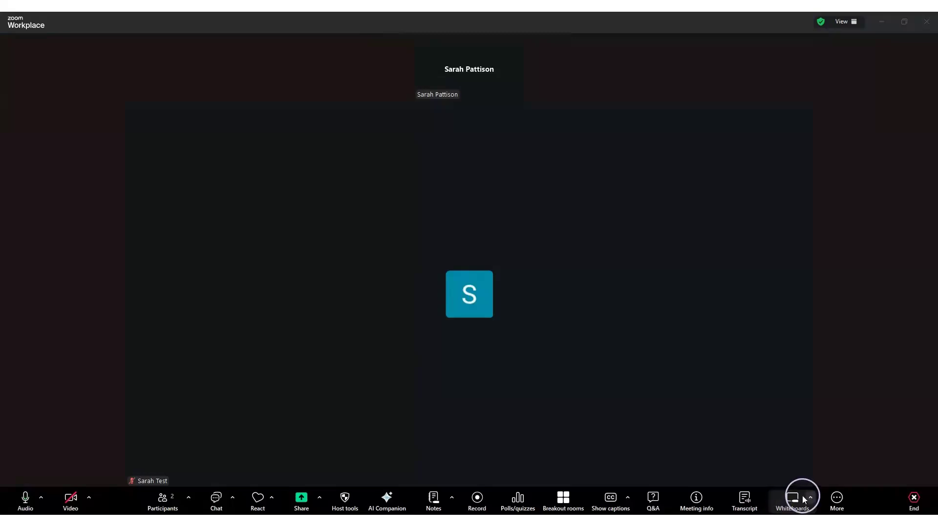
{"action": "left_click", "coordinate": [837, 501]}
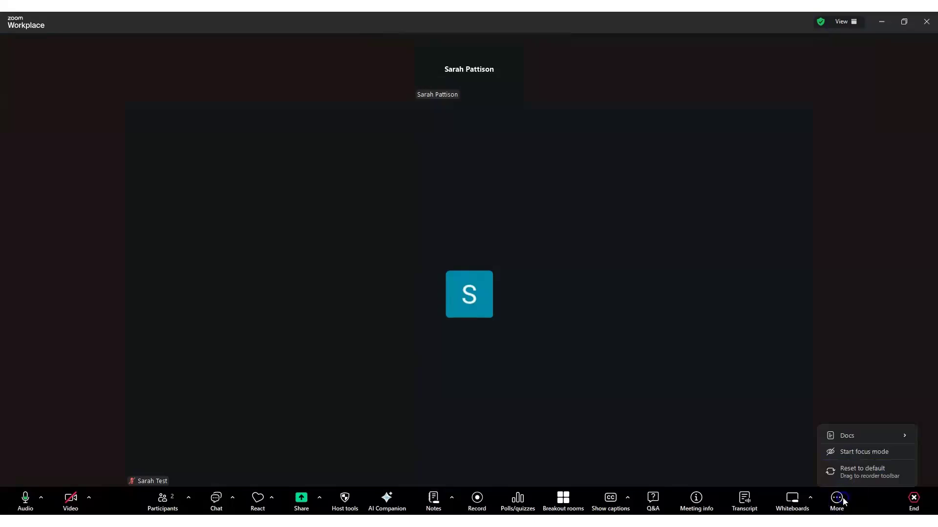
{"action": "left_click", "coordinate": [812, 499]}
{"action": "left_click", "coordinate": [811, 502]}
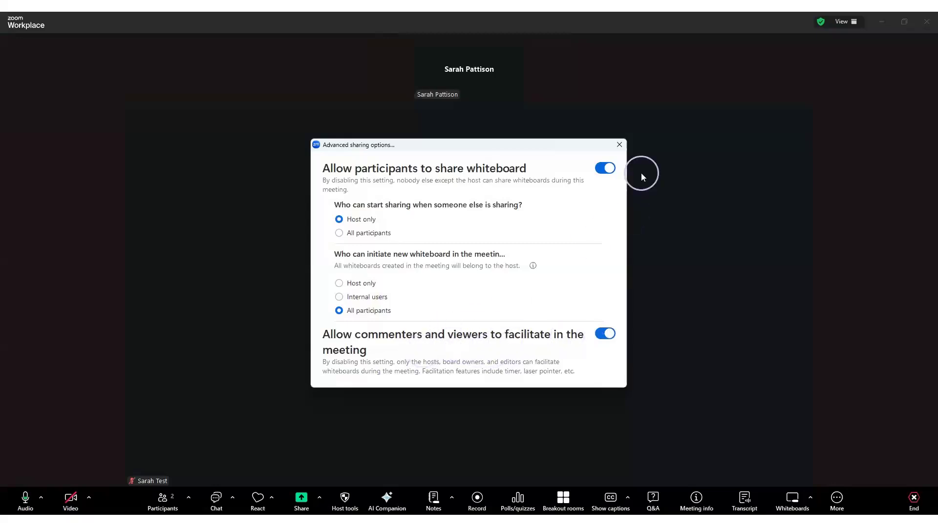
{"action": "left_click", "coordinate": [620, 145]}
Create a new whiteboard in the meeting and review its sharing and access options
{"action": "left_click", "coordinate": [781, 499]}
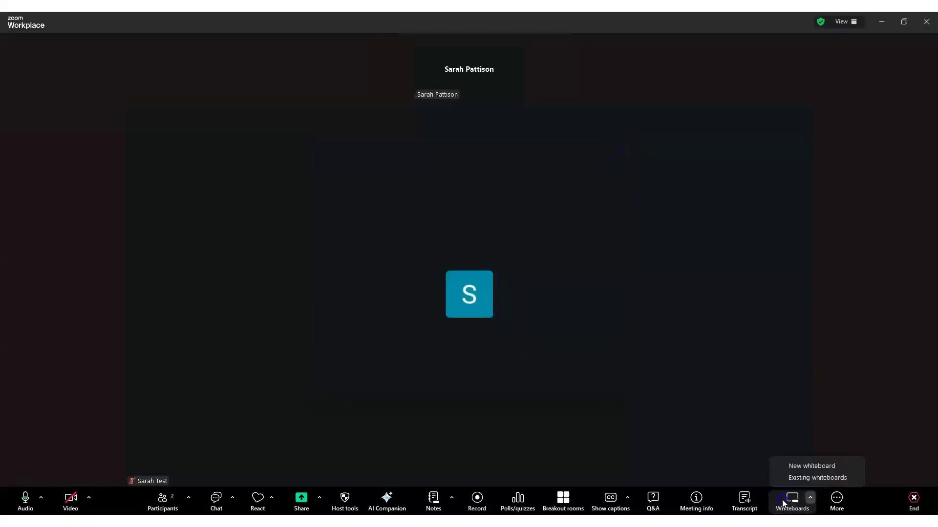
{"action": "left_click", "coordinate": [805, 468]}
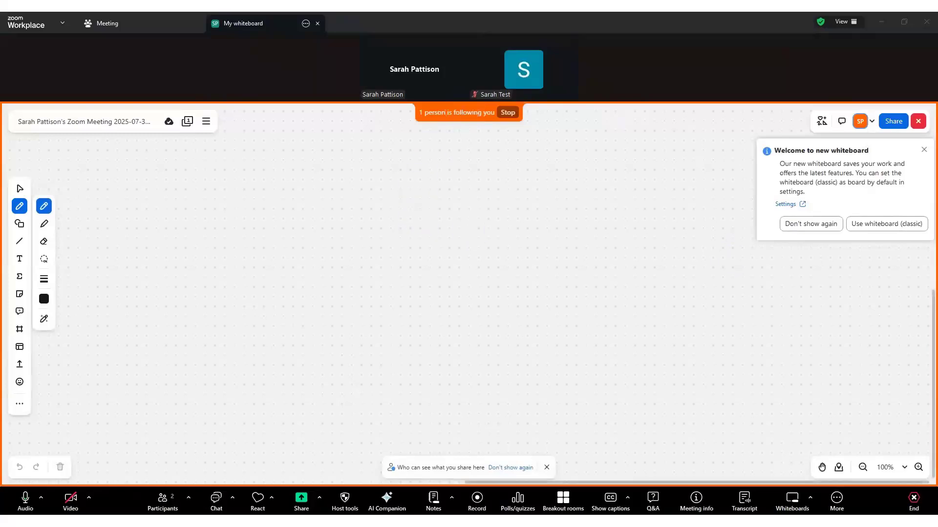
{"action": "left_click", "coordinate": [924, 150]}
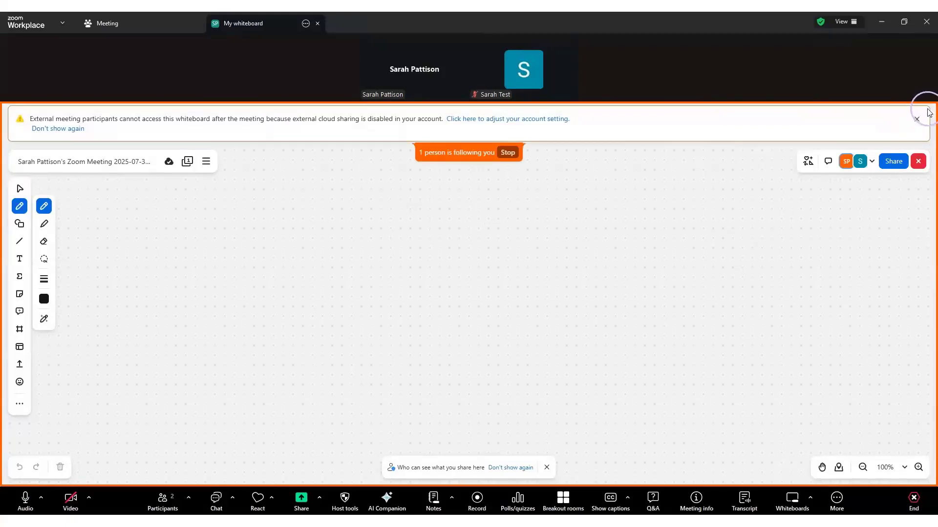
{"action": "left_click", "coordinate": [917, 119]}
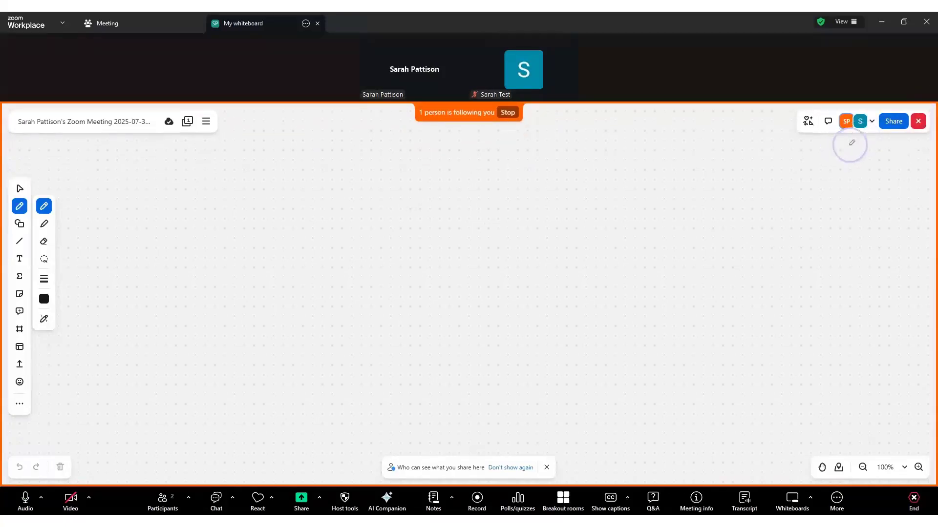
{"action": "left_click", "coordinate": [894, 122]}
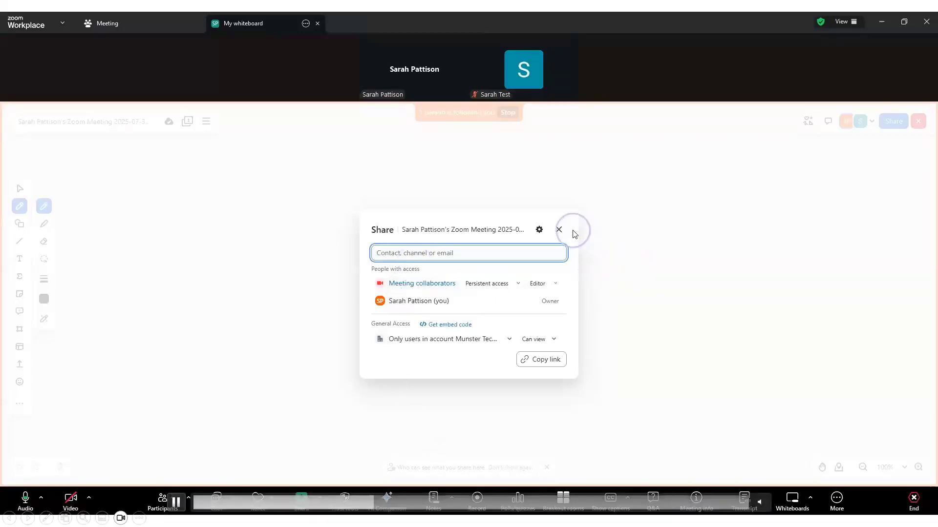
{"action": "left_click", "coordinate": [559, 229]}
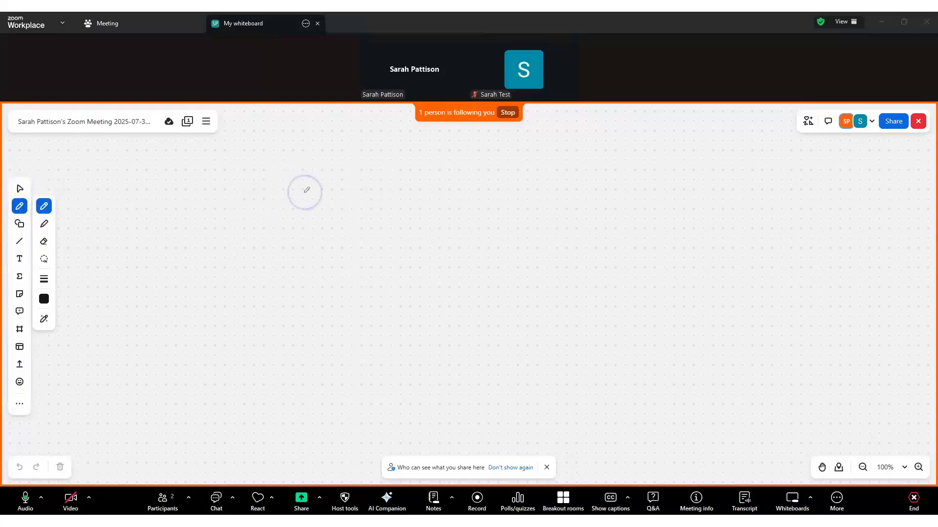
Draw one freehand pen stroke and one highlighter stroke on the whiteboard, then erase both
{"action": "mouse_move", "coordinate": [364, 185]}
{"action": "left_mouse_down"}
{"action": "mouse_move", "coordinate": [340, 182]}
{"action": "mouse_move", "coordinate": [323, 232]}
{"action": "mouse_move", "coordinate": [433, 274]}
{"action": "mouse_move", "coordinate": [412, 260]}
{"action": "left_mouse_up"}
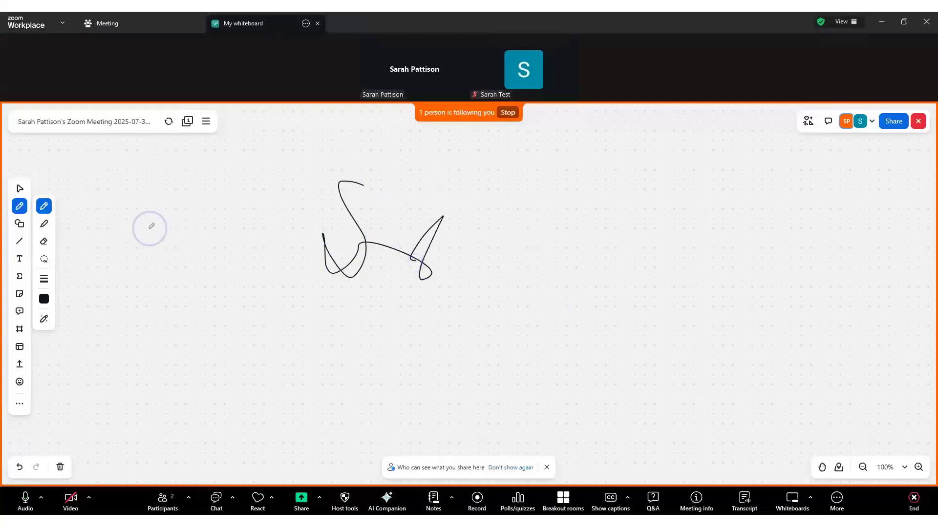
{"action": "left_click", "coordinate": [43, 227]}
{"action": "mouse_move", "coordinate": [101, 225]}
{"action": "left_mouse_down"}
{"action": "mouse_move", "coordinate": [147, 272]}
{"action": "mouse_move", "coordinate": [264, 329]}
{"action": "mouse_move", "coordinate": [367, 283]}
{"action": "left_mouse_up"}
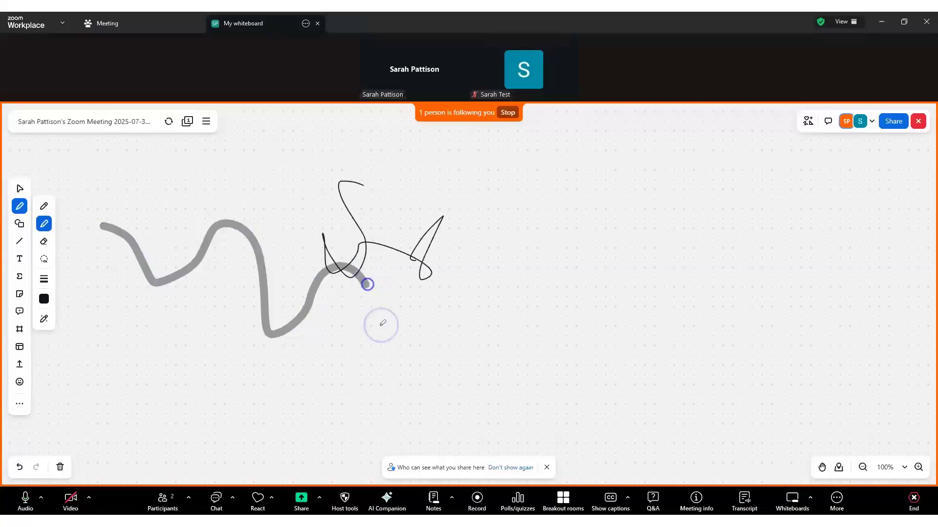
{"action": "left_click", "coordinate": [43, 241]}
{"action": "mouse_move", "coordinate": [141, 259]}
{"action": "left_mouse_down"}
{"action": "mouse_move", "coordinate": [251, 316]}
{"action": "mouse_move", "coordinate": [369, 239]}
{"action": "left_mouse_up"}
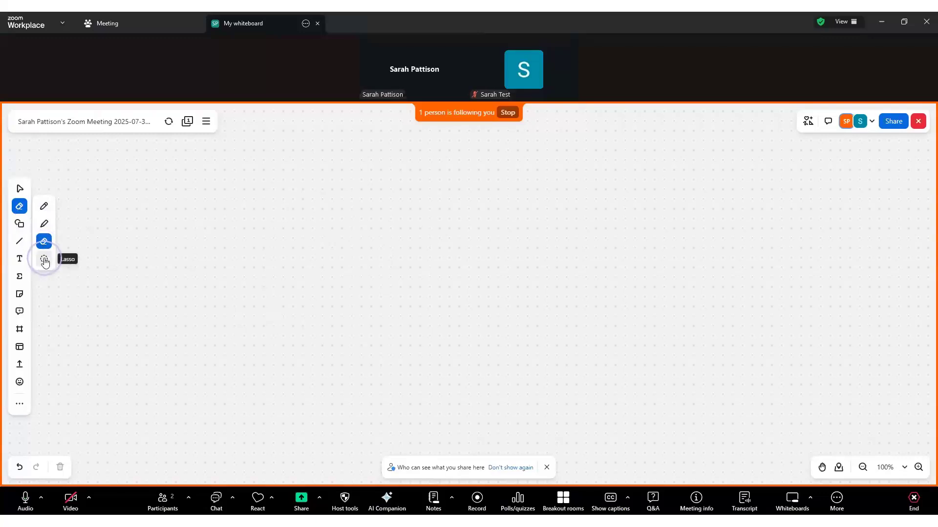
Draw a freehand pen stroke, select it with the Lasso and delete it
{"action": "left_click", "coordinate": [44, 206]}
{"action": "mouse_move", "coordinate": [346, 176]}
{"action": "left_mouse_down"}
{"action": "mouse_move", "coordinate": [412, 270]}
{"action": "mouse_move", "coordinate": [496, 262]}
{"action": "mouse_move", "coordinate": [408, 153]}
{"action": "mouse_move", "coordinate": [304, 229]}
{"action": "left_mouse_up"}
{"action": "left_click", "coordinate": [43, 259]}
{"action": "mouse_move", "coordinate": [186, 226]}
{"action": "left_mouse_down"}
{"action": "mouse_move", "coordinate": [446, 366]}
{"action": "mouse_move", "coordinate": [205, 167]}
{"action": "mouse_move", "coordinate": [274, 289]}
{"action": "left_mouse_up"}
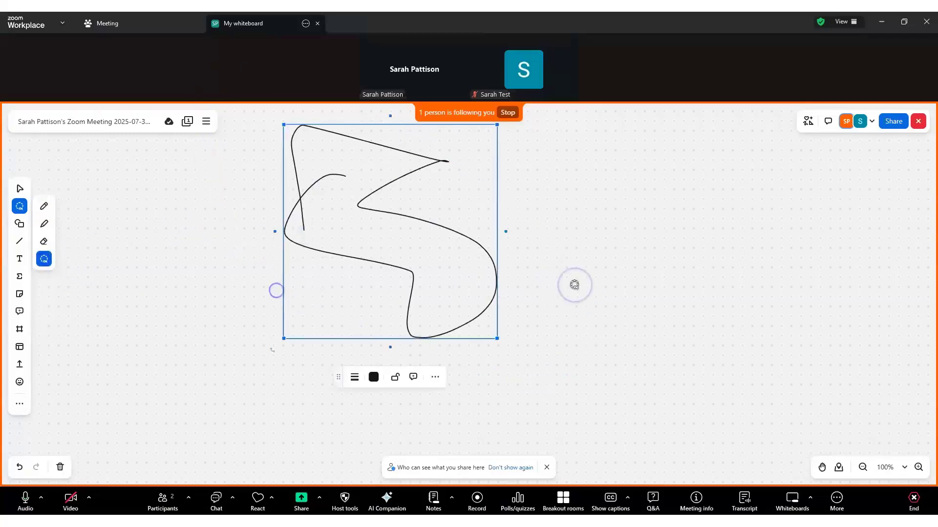
{"action": "left_click", "coordinate": [434, 378]}
{"action": "left_click", "coordinate": [508, 407]}
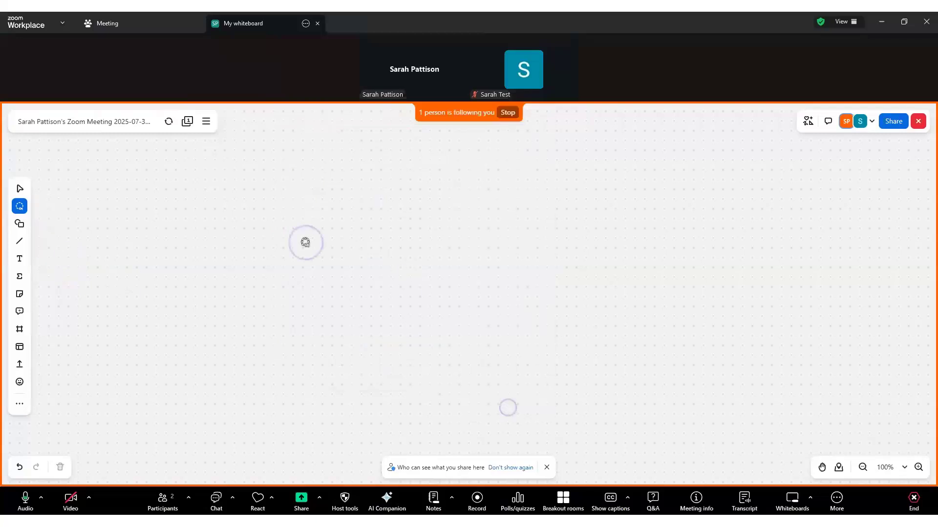
{"action": "left_click", "coordinate": [20, 207]}
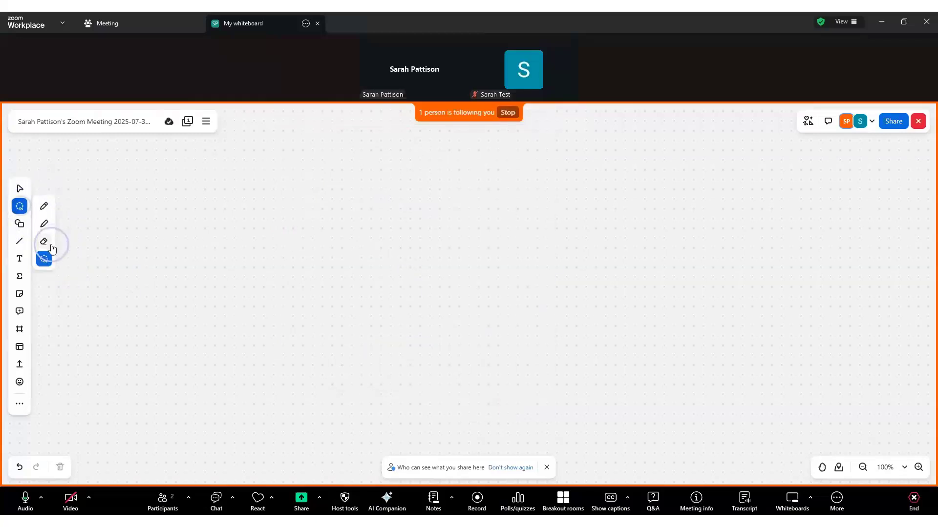
{"action": "left_click", "coordinate": [44, 207]}
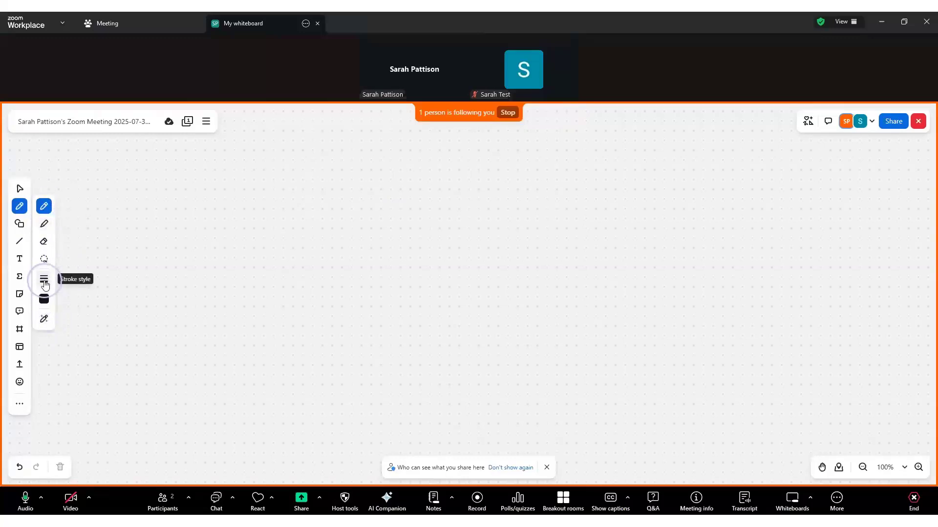
{"action": "left_click", "coordinate": [20, 225]}
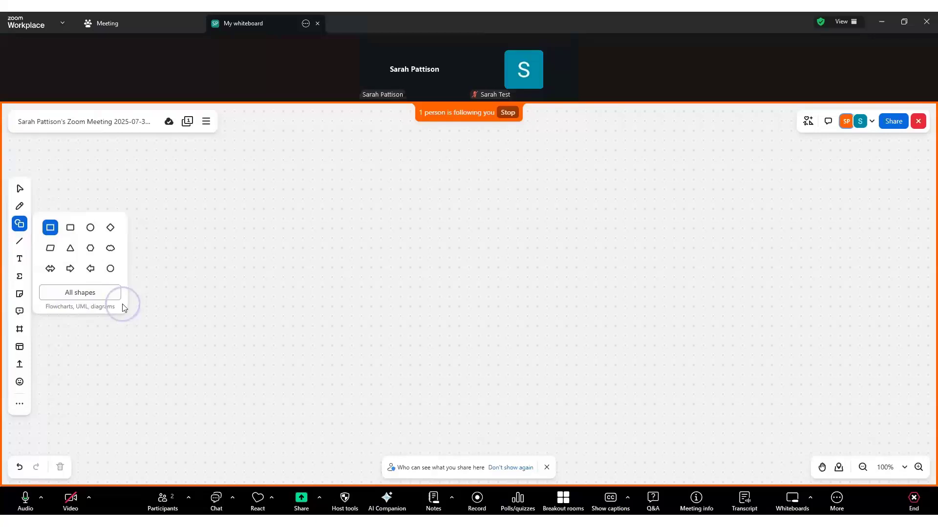
{"action": "left_click", "coordinate": [19, 241]}
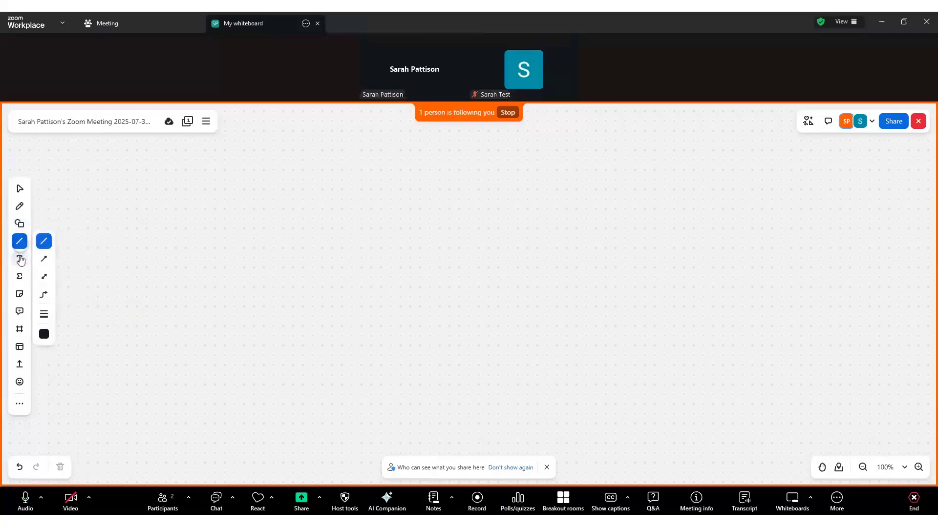
Add a text object reading "Hello" to the whiteboard
{"action": "left_click", "coordinate": [20, 260]}
{"action": "left_click", "coordinate": [292, 222]}
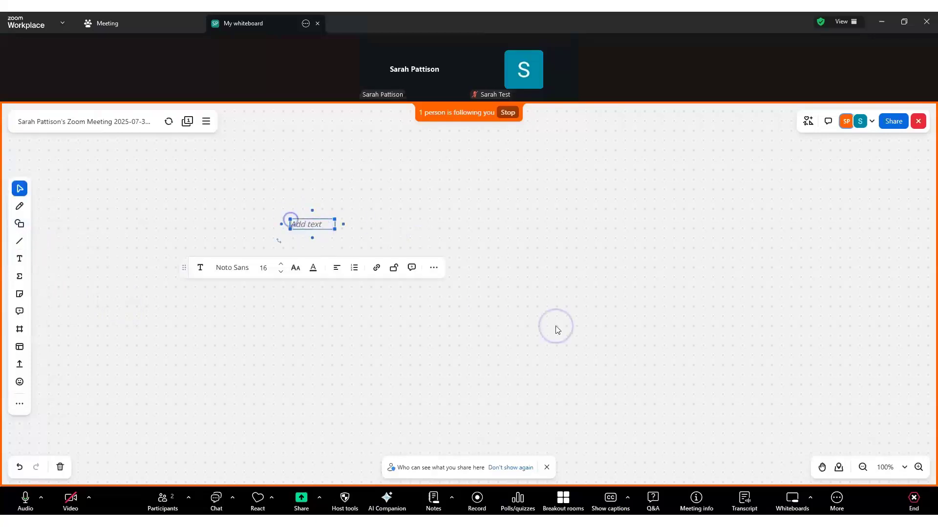
{"action": "type", "text": "Hello"}
Set the font size of the "Hello" text to 96
{"action": "left_click", "coordinate": [281, 264]}
{"action": "left_click", "coordinate": [282, 264]}
{"action": "left_click", "coordinate": [283, 264]}
{"action": "left_click", "coordinate": [266, 270]}
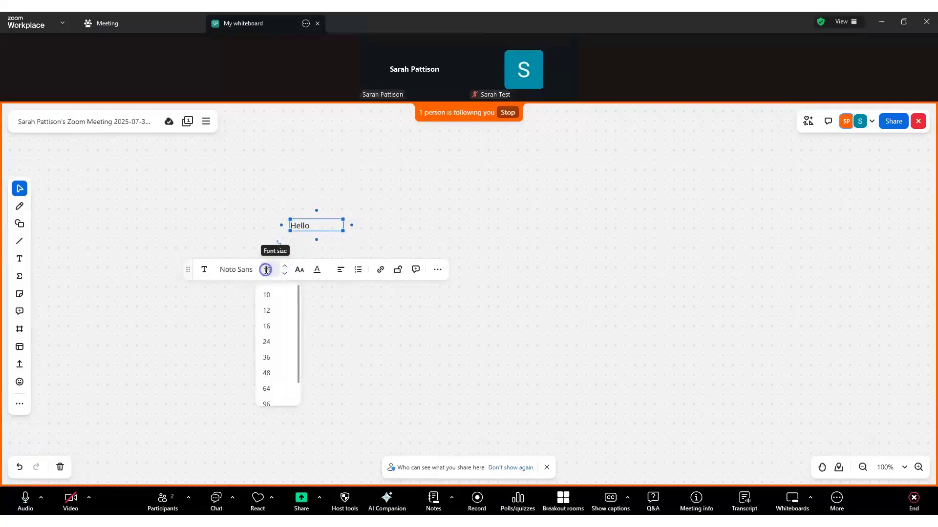
{"action": "left_click", "coordinate": [276, 380]}
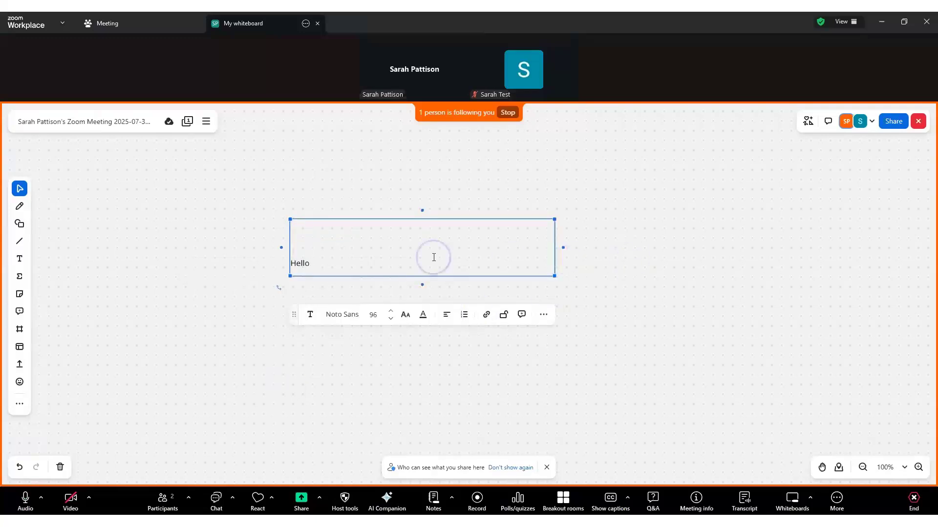
{"action": "left_click", "coordinate": [302, 268]}
{"action": "double_click", "coordinate": [302, 224]}
{"action": "left_click", "coordinate": [373, 268]}
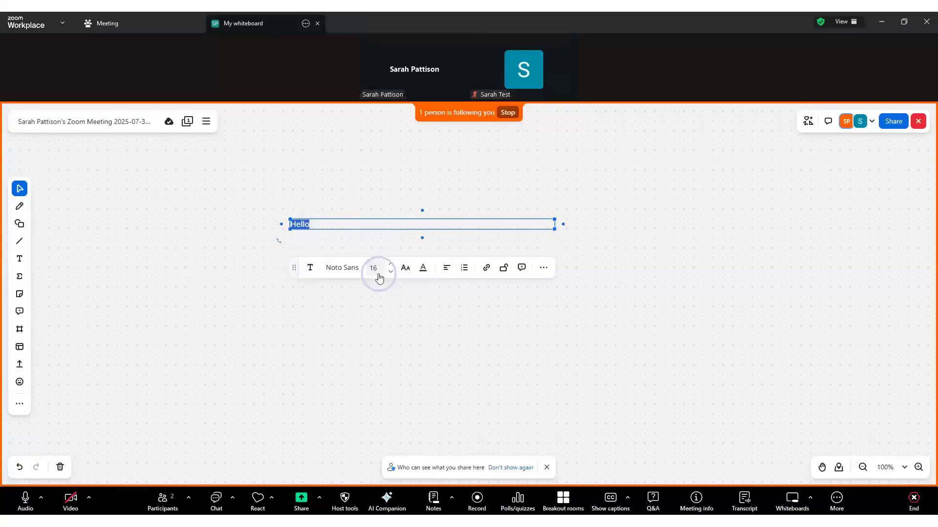
{"action": "left_click", "coordinate": [379, 374]}
{"action": "left_click", "coordinate": [237, 221]}
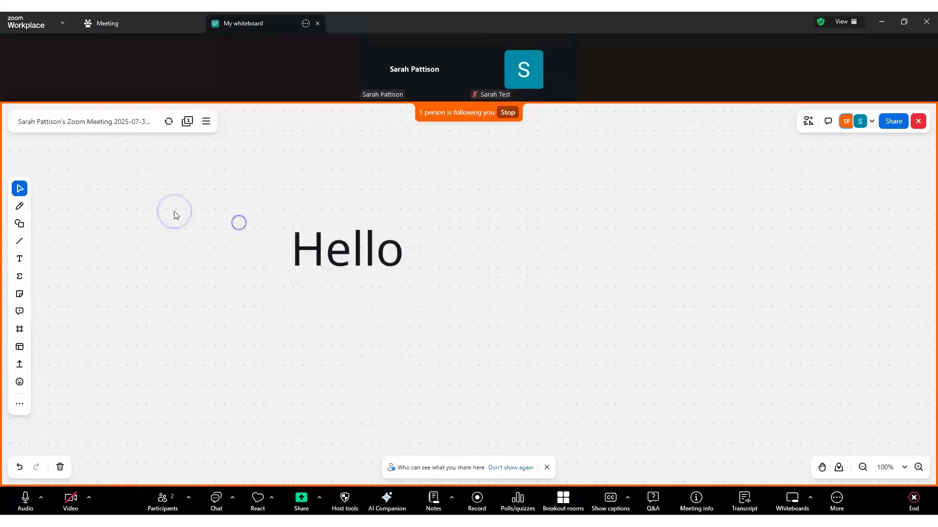
Place a blank yellow sticky note to the left of the "Hello" text and start a comment on it
{"action": "left_click", "coordinate": [21, 296]}
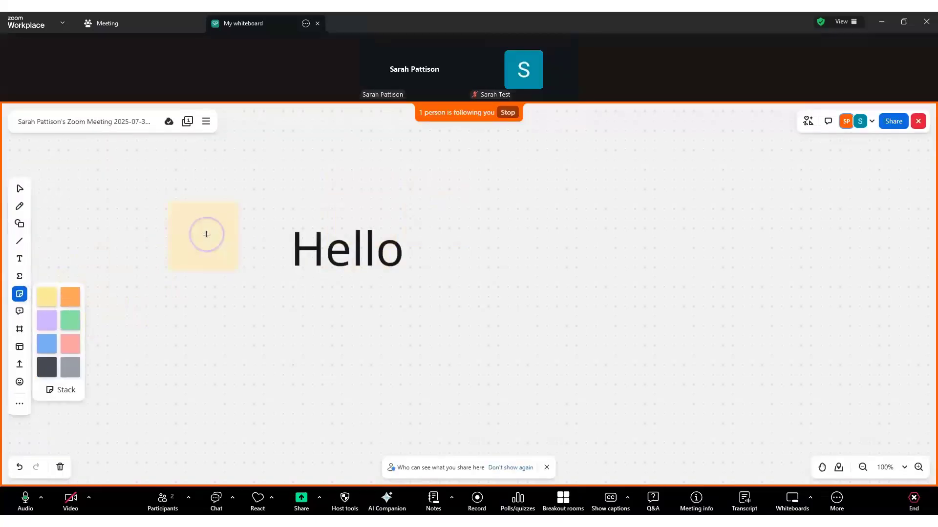
{"action": "left_click", "coordinate": [189, 204]}
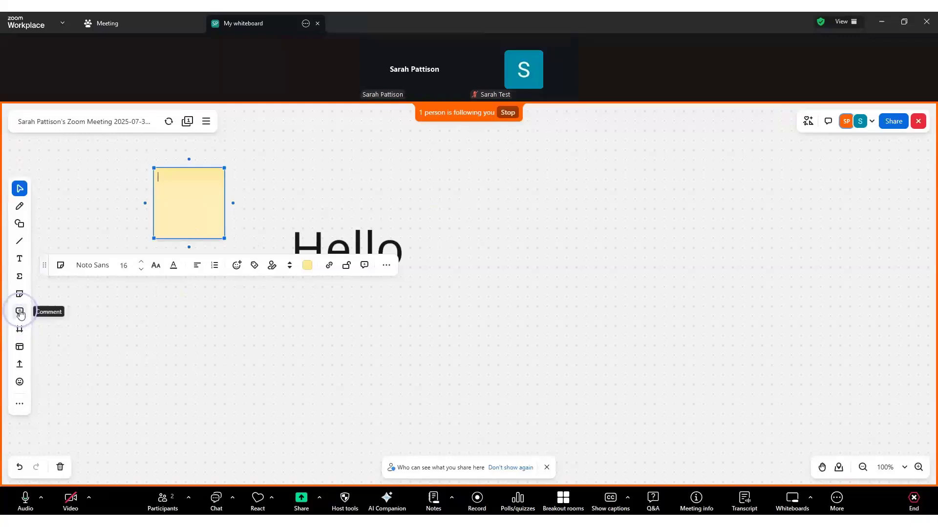
{"action": "left_click", "coordinate": [19, 311]}
{"action": "left_click", "coordinate": [217, 207]}
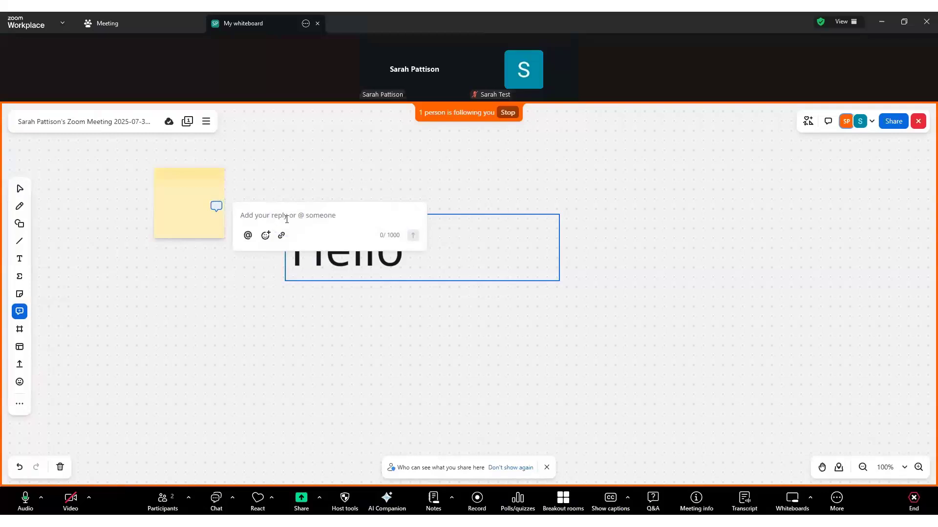
{"action": "left_click", "coordinate": [20, 331]}
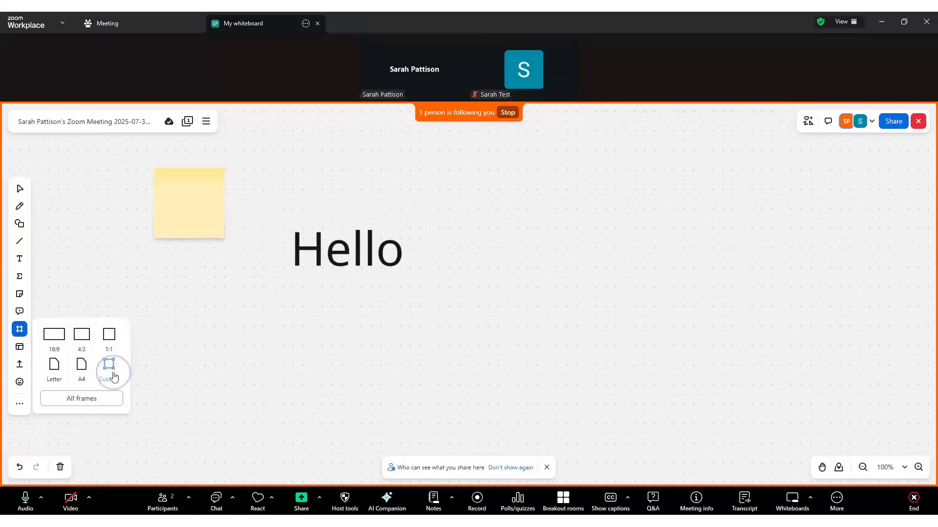
{"action": "left_click", "coordinate": [19, 329]}
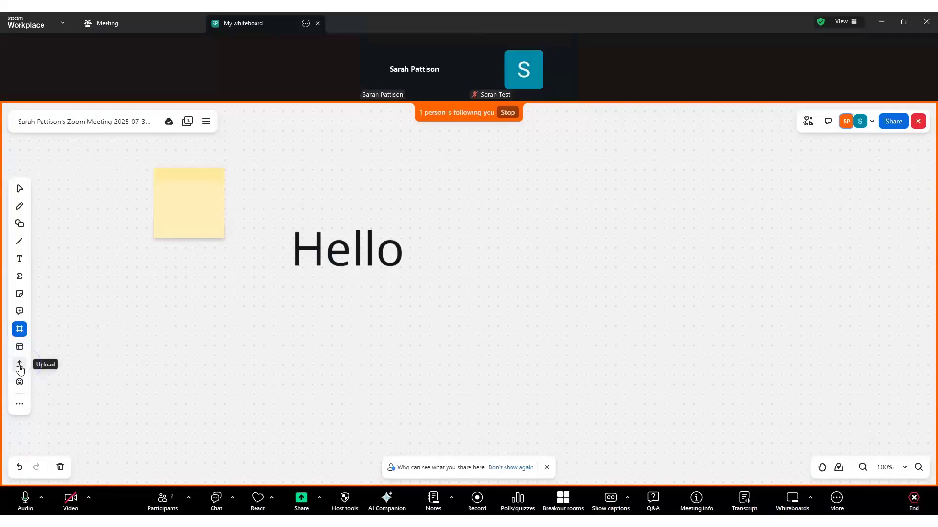
Open the whiteboard's stickers and emojis collection and close it again
{"action": "left_click", "coordinate": [19, 382]}
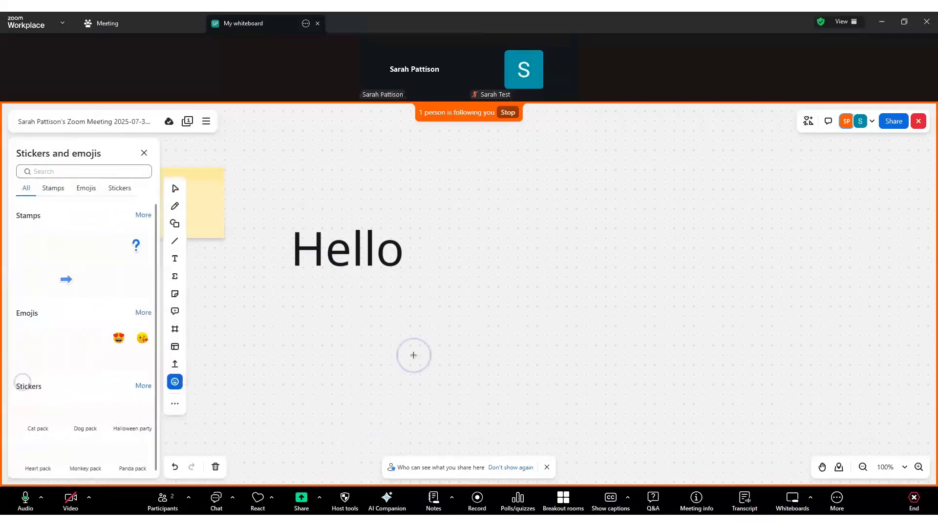
{"action": "left_click", "coordinate": [175, 383]}
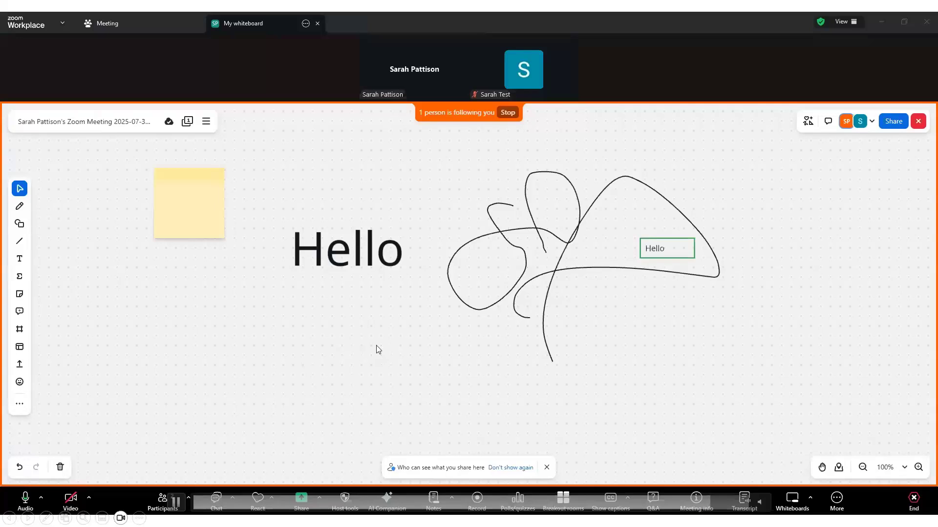
Copy the whiteboard's share link and open the general access options for who can view it
{"action": "left_click", "coordinate": [885, 124]}
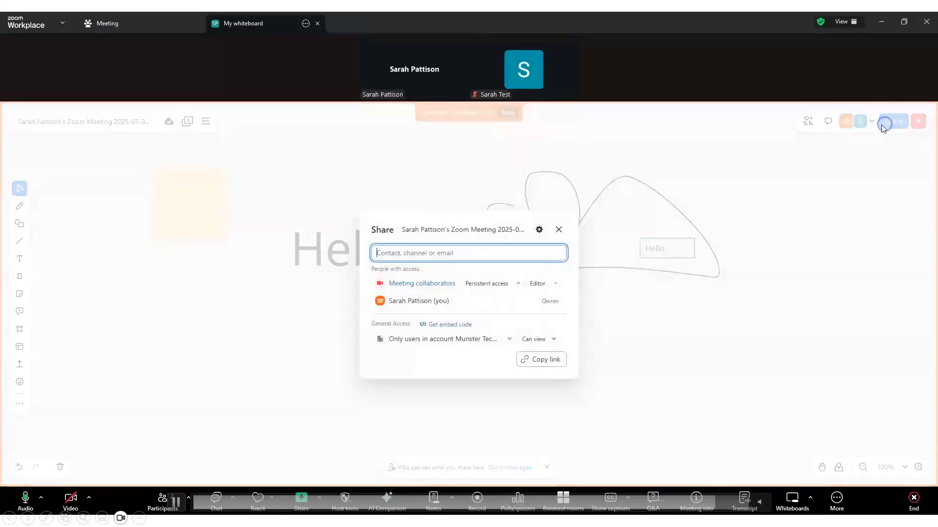
{"action": "left_click", "coordinate": [537, 361]}
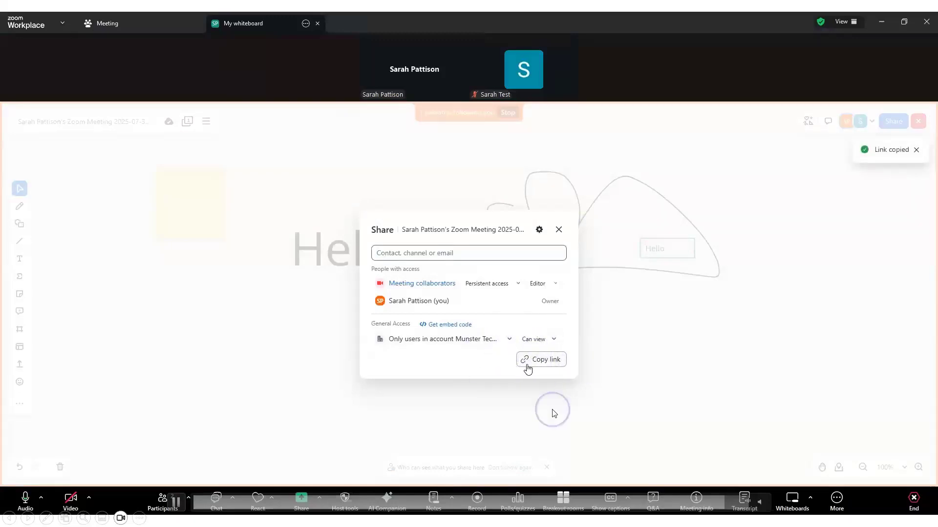
{"action": "left_click", "coordinate": [509, 339]}
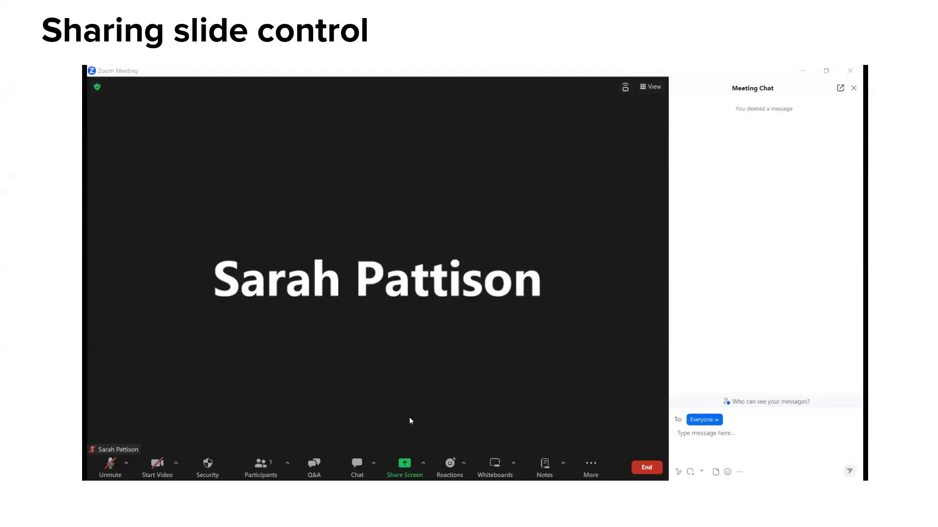
Share the PowerPoint Slide Show window of "Zoom New Features 23_24.pptx" in the meeting
{"action": "left_click", "coordinate": [404, 465]}
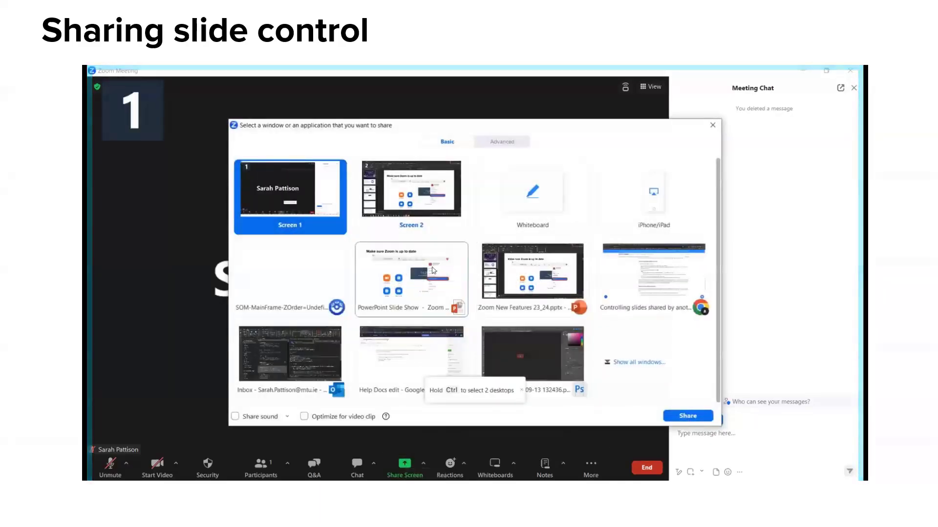
{"action": "left_click", "coordinate": [101, 468]}
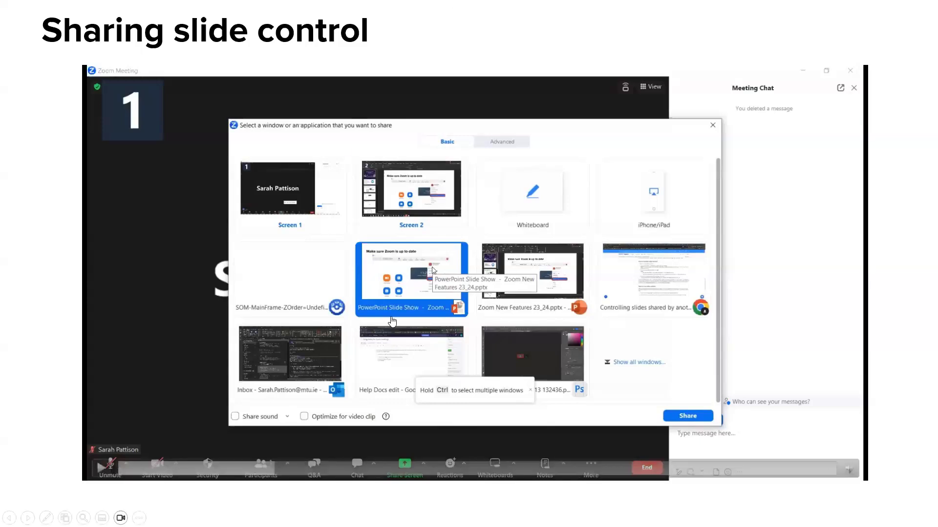
{"action": "left_click", "coordinate": [100, 469]}
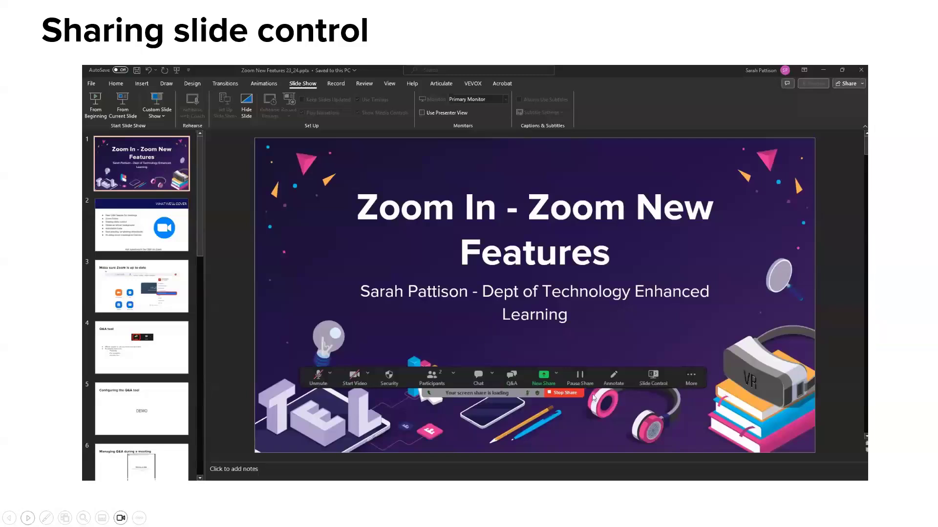
{"action": "left_click", "coordinate": [101, 469]}
{"action": "left_click", "coordinate": [424, 469]}
{"action": "left_click", "coordinate": [422, 468]}
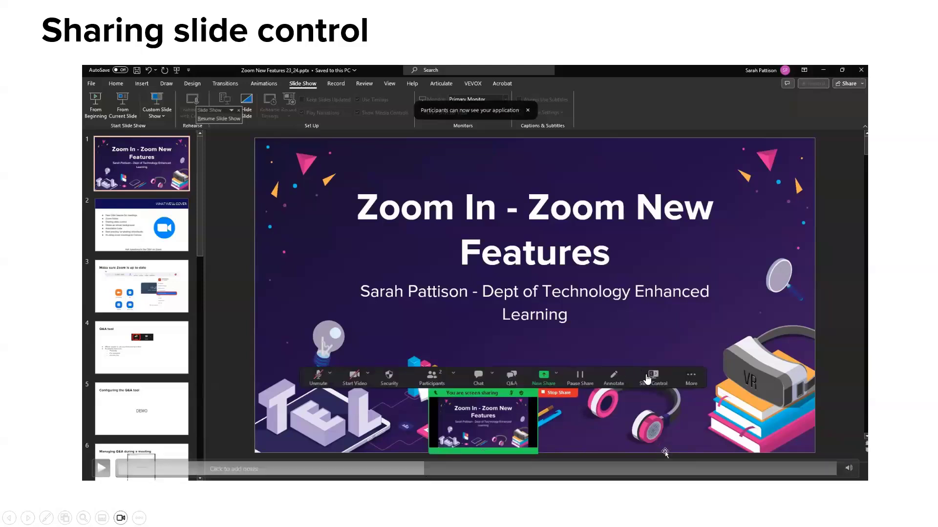
{"action": "left_click", "coordinate": [101, 469]}
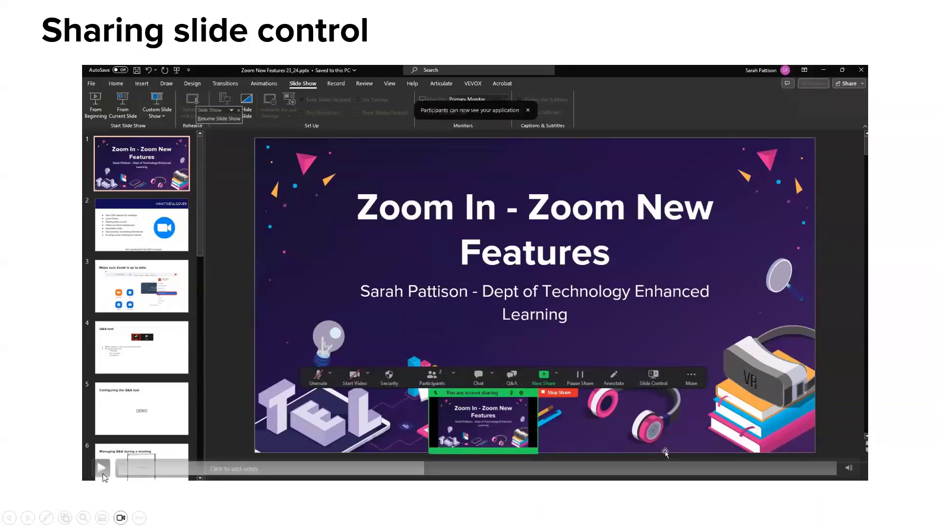
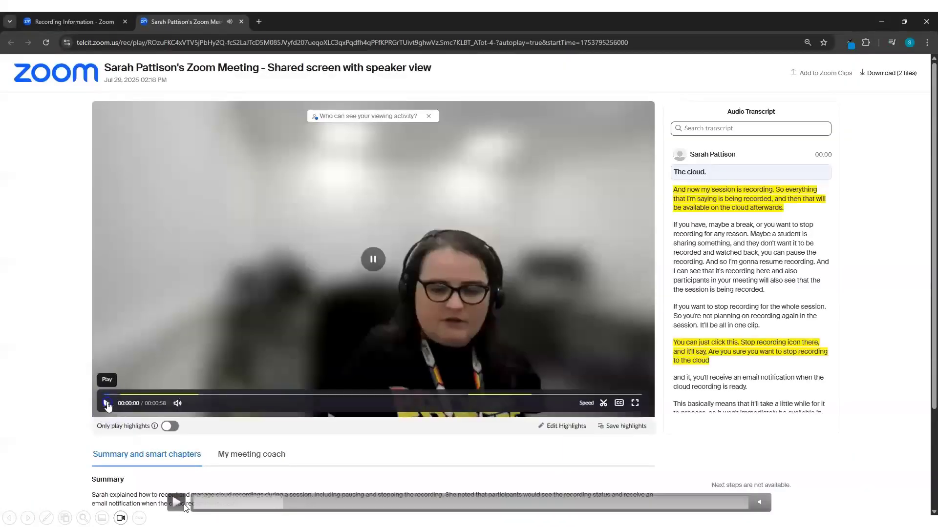
{"action": "left_click", "coordinate": [175, 503]}
{"action": "left_click", "coordinate": [179, 507]}
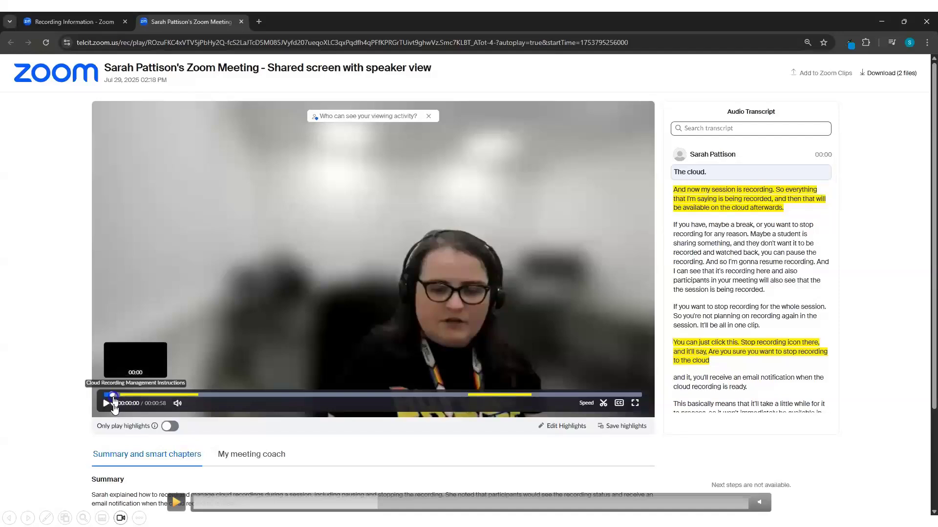
{"action": "left_click", "coordinate": [177, 503]}
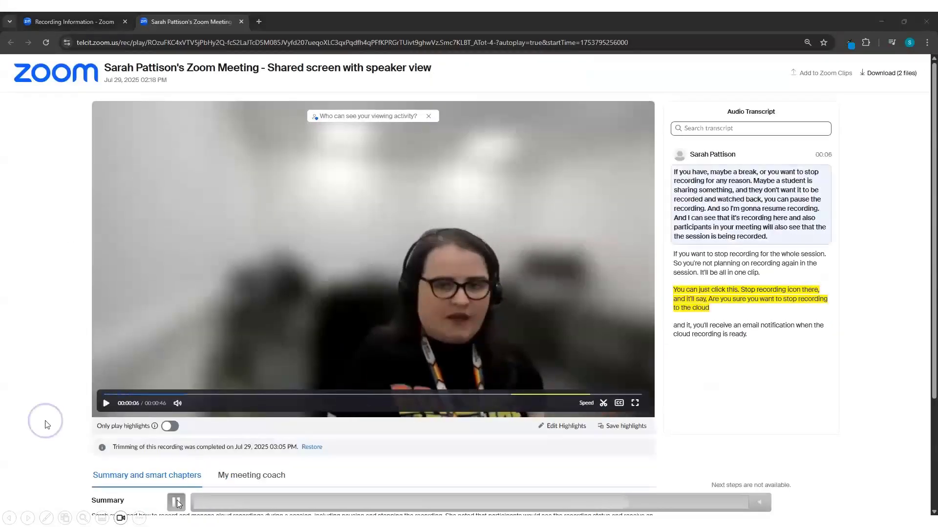
{"action": "left_click", "coordinate": [133, 441]}
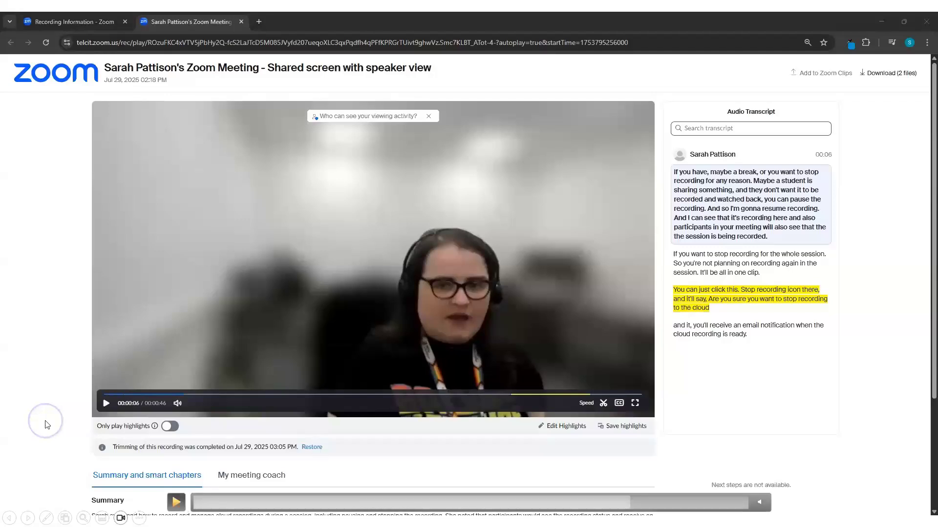
{"action": "left_click", "coordinate": [176, 507]}
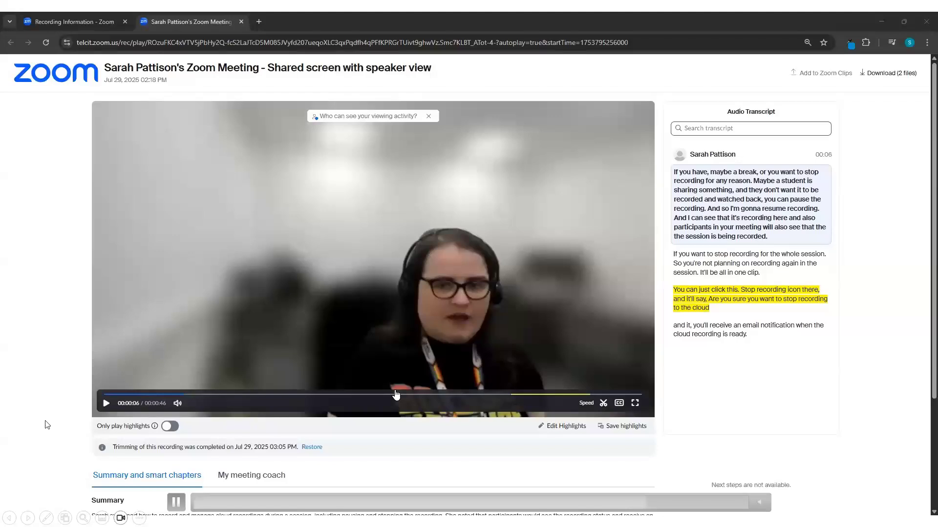
Move the cloud recording's playback position back to the start
{"action": "left_click", "coordinate": [147, 395]}
{"action": "left_click_drag", "start_coordinate": [148, 397], "coordinate": [104, 397]}
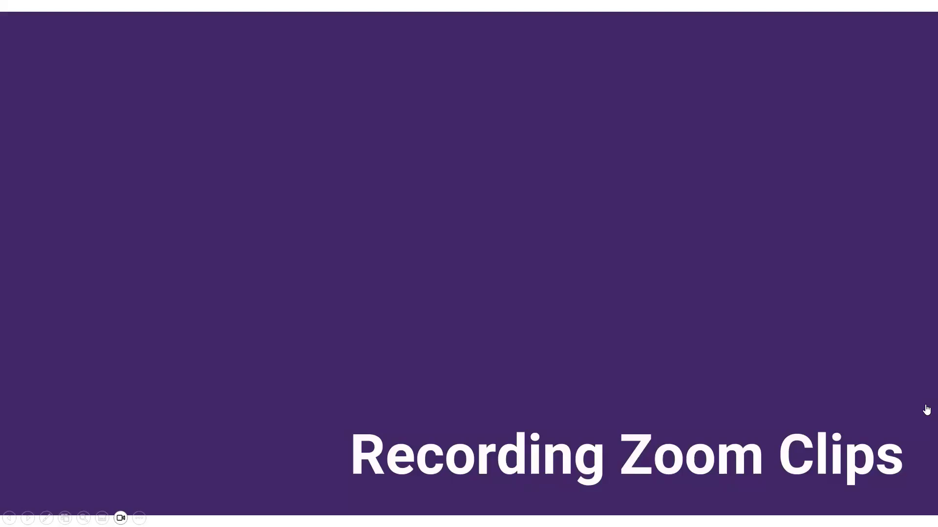
{"action": "left_click", "coordinate": [926, 406]}
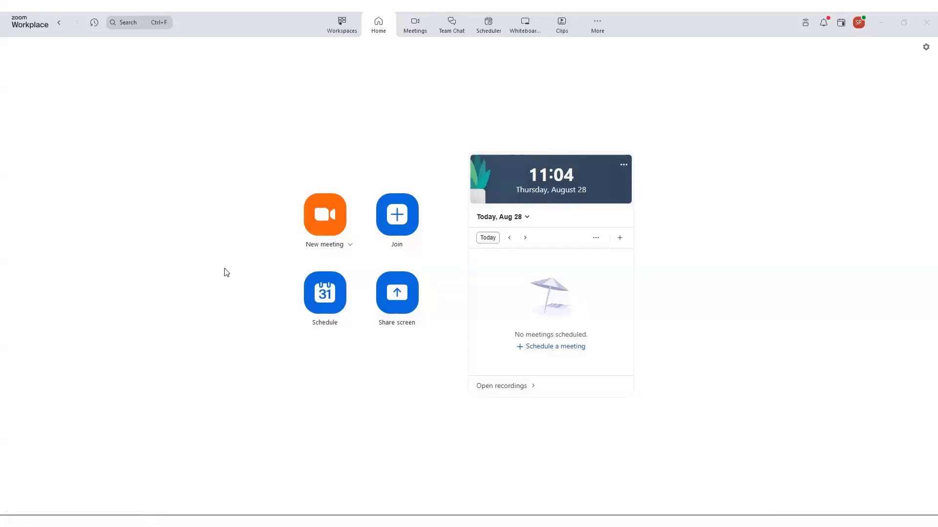
{"action": "left_click", "coordinate": [177, 502]}
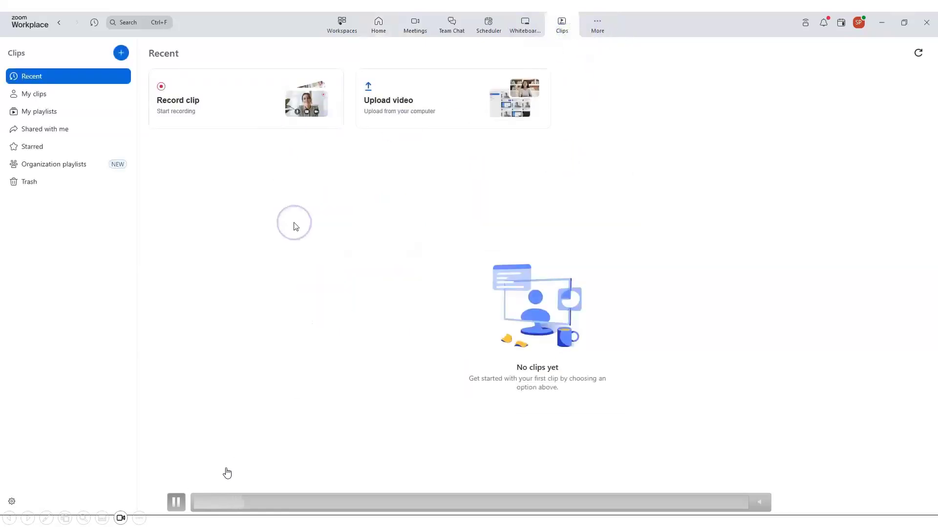
{"action": "left_click", "coordinate": [177, 503]}
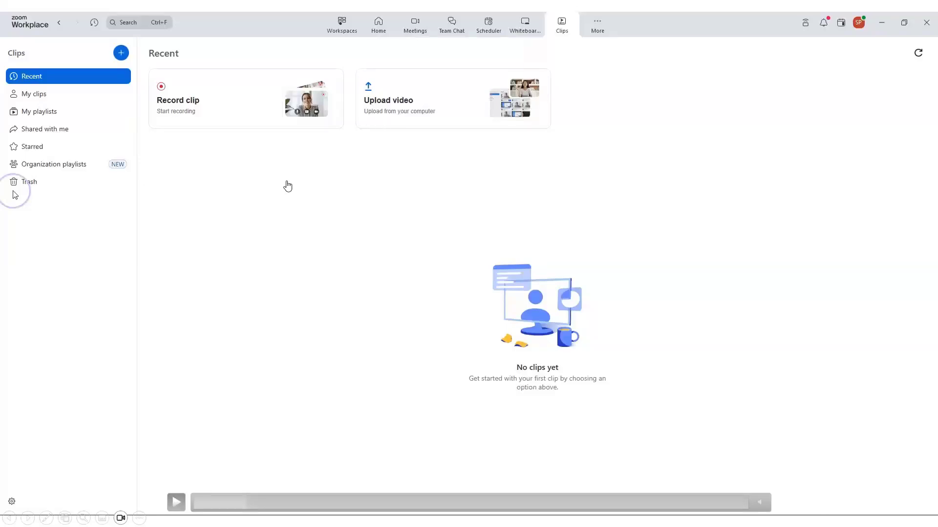
{"action": "left_click", "coordinate": [177, 502]}
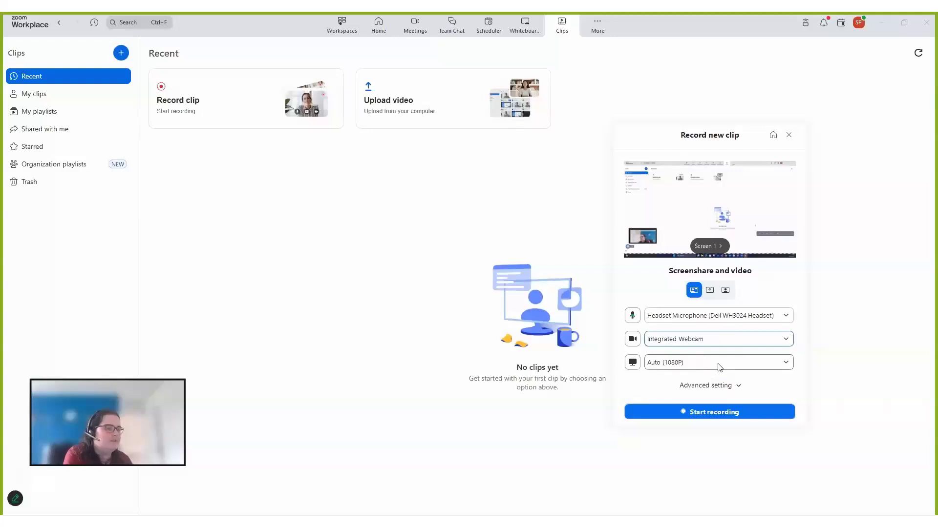
Examine the new clip's resolution choices and its advanced settings for background, effects, mirroring and audio
{"action": "left_click", "coordinate": [718, 364]}
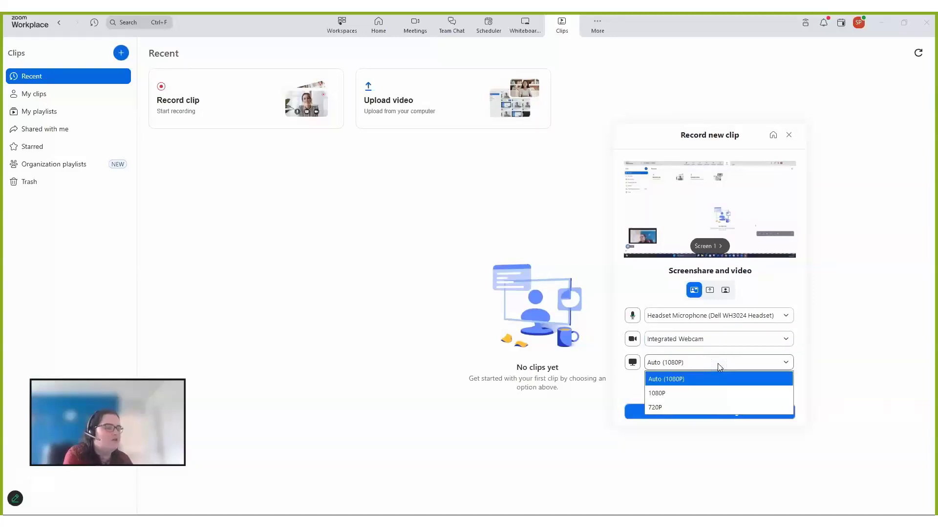
{"action": "left_click", "coordinate": [717, 364]}
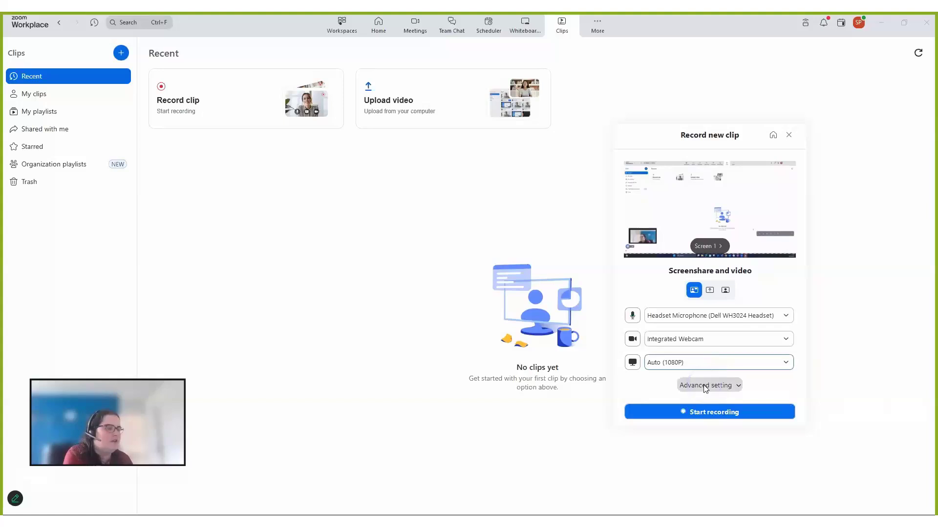
{"action": "left_click", "coordinate": [705, 386]}
{"action": "left_click", "coordinate": [697, 353]}
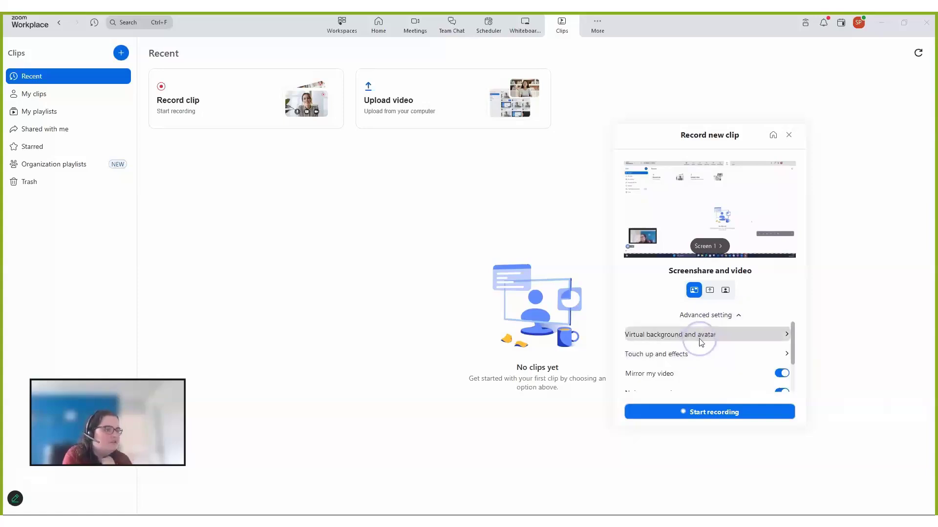
{"action": "left_click", "coordinate": [695, 354]}
{"action": "left_click", "coordinate": [694, 338]}
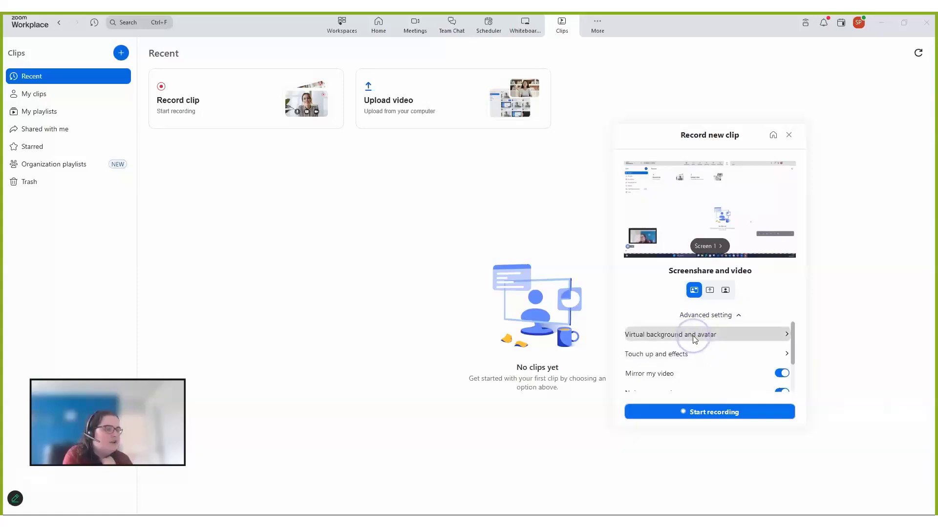
{"action": "scroll", "coordinate": [693, 356], "scroll_direction": "down", "scroll_amount": 3}
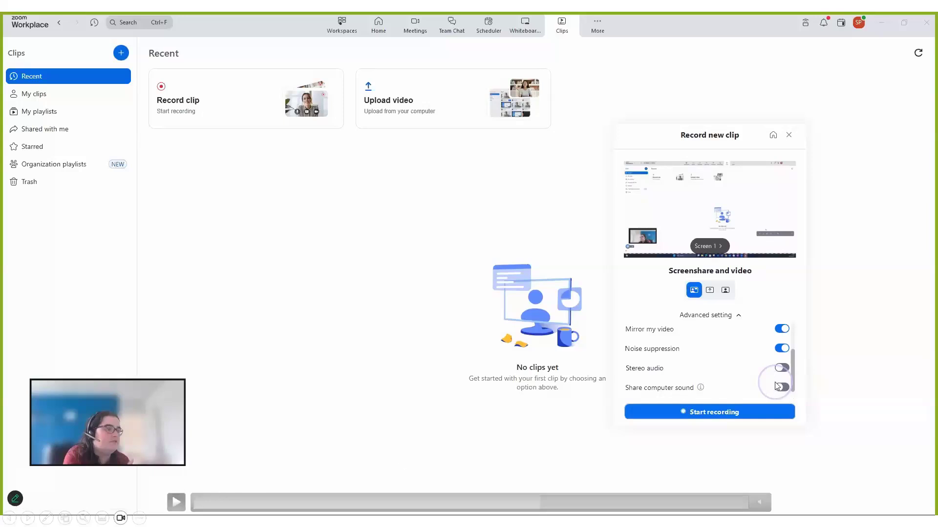
Stop the clip recording after adding the "hello" text annotation
{"action": "left_click", "coordinate": [177, 508]}
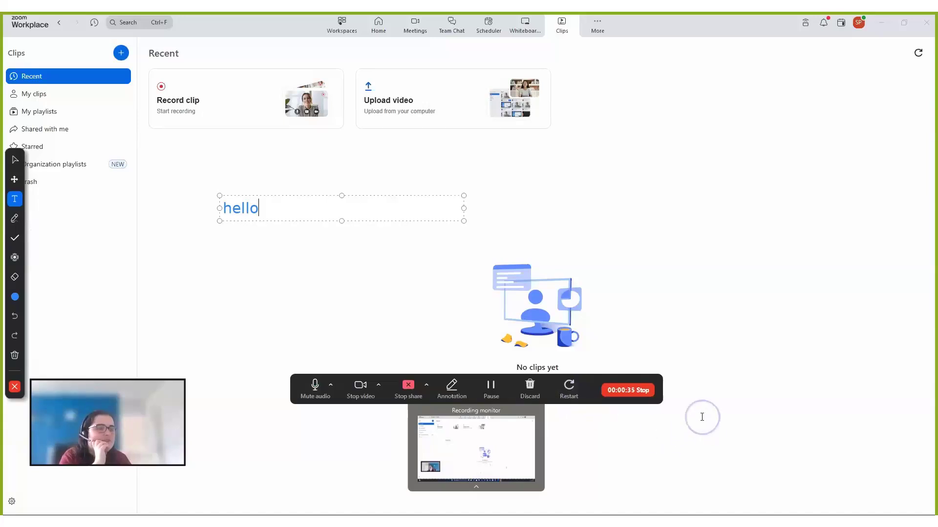
{"action": "left_click", "coordinate": [641, 392]}
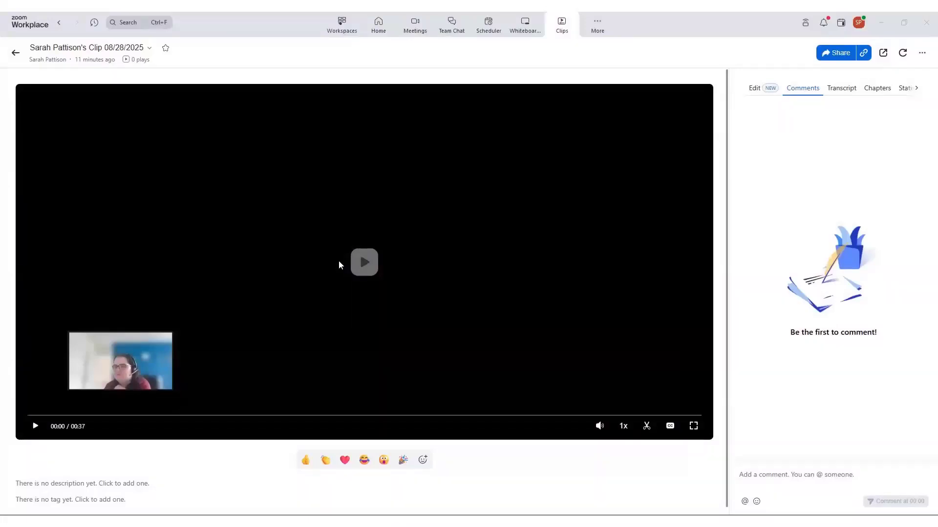
Change the clip's title to "My video" in its basic information and save it
{"action": "left_click", "coordinate": [757, 87]}
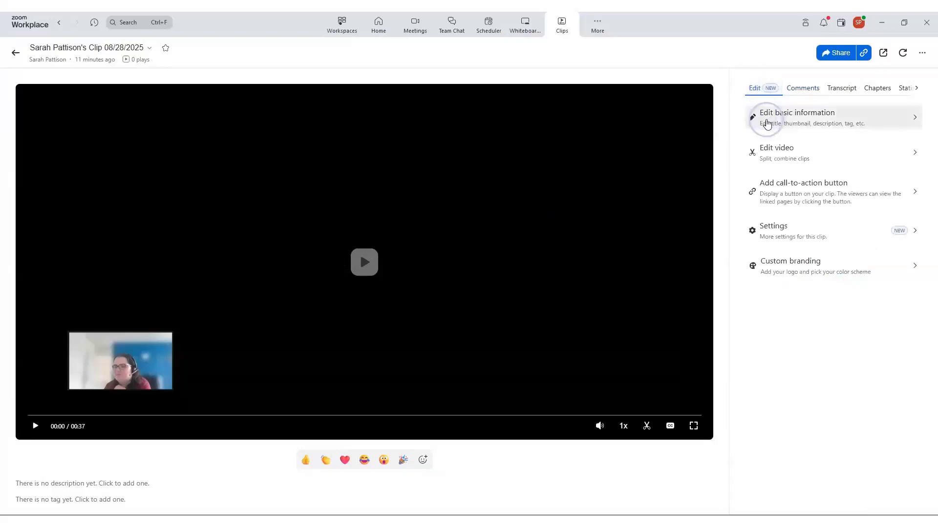
{"action": "left_click", "coordinate": [796, 120]}
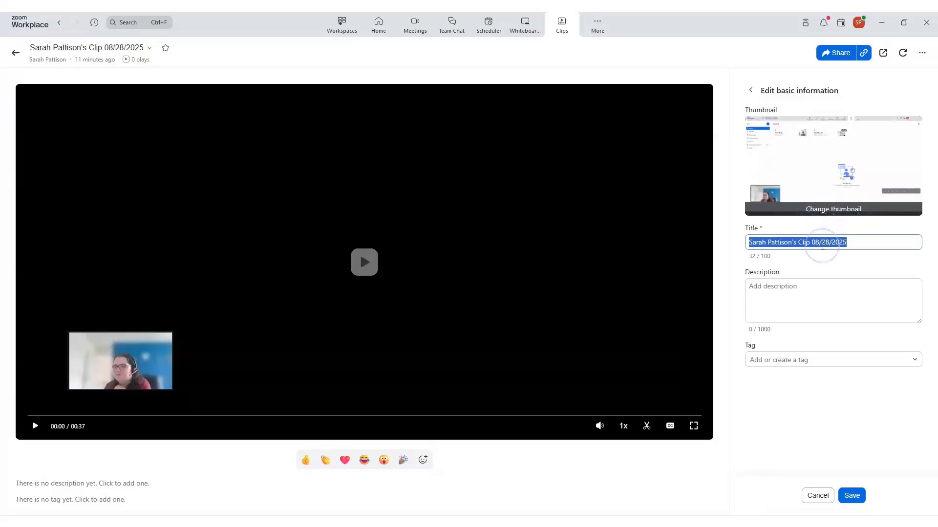
{"action": "type", "text": "My video"}
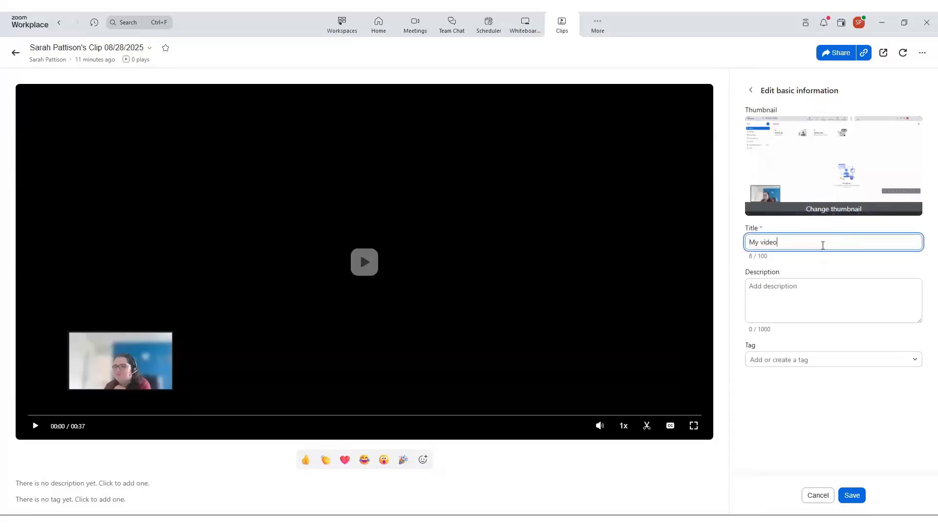
{"action": "left_click", "coordinate": [835, 300]}
{"action": "left_click", "coordinate": [848, 496]}
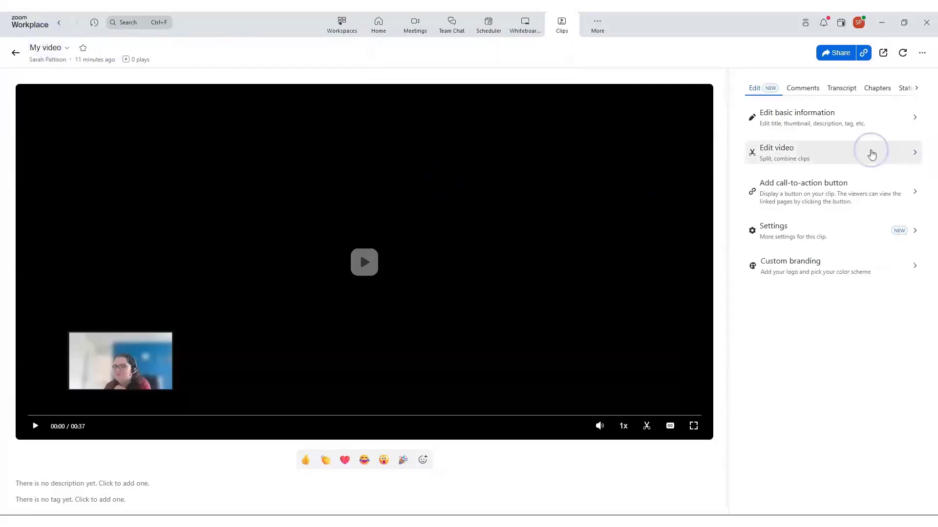
Open "My video" for video editing and split the clip at 00:13
{"action": "left_click", "coordinate": [821, 159]}
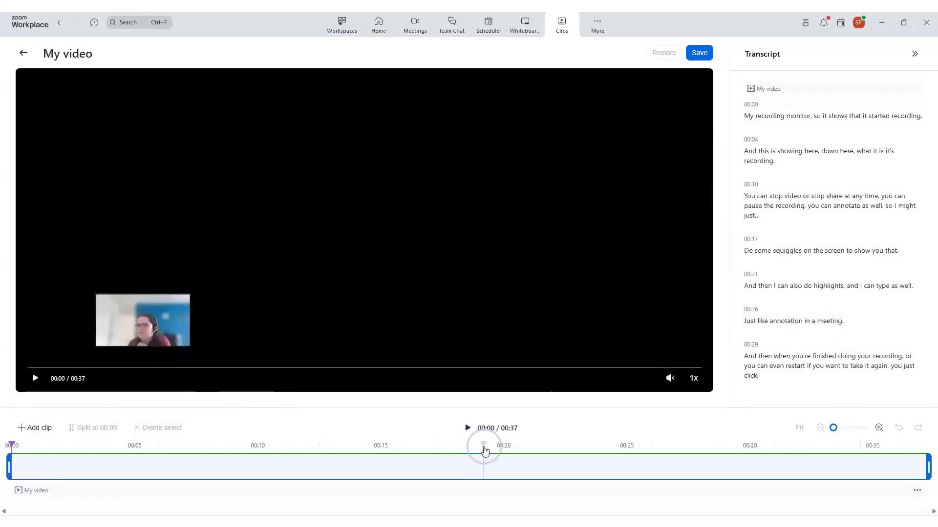
{"action": "left_click", "coordinate": [214, 463]}
{"action": "left_click", "coordinate": [337, 464]}
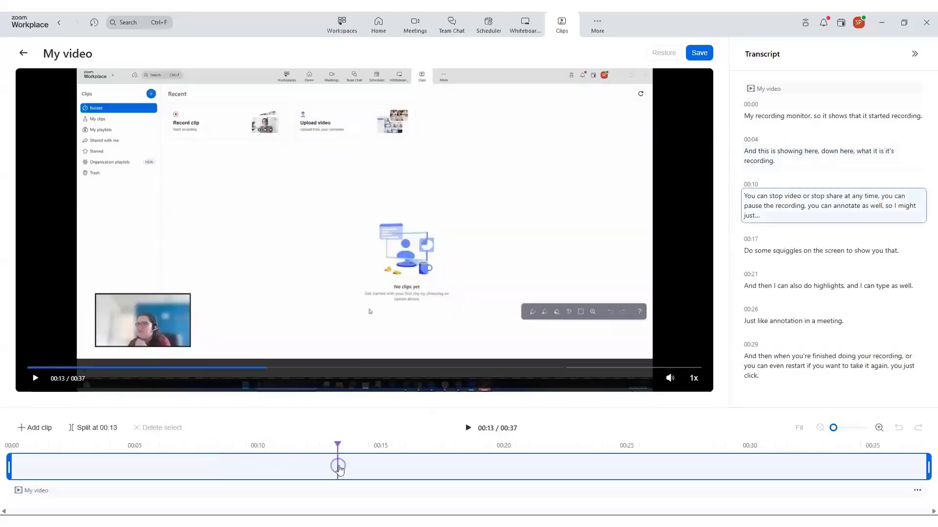
{"action": "left_click", "coordinate": [76, 436]}
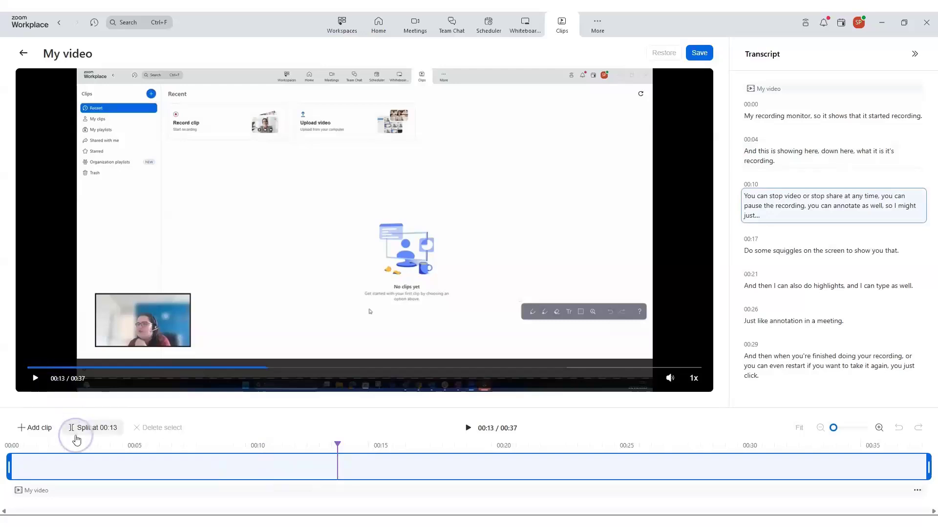
{"action": "left_click", "coordinate": [101, 433]}
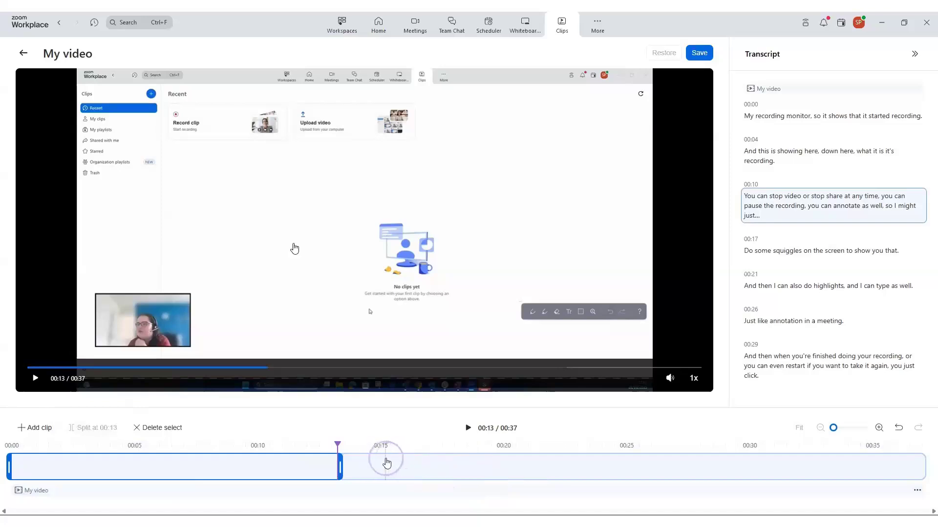
Split the clip at 00:16 and delete the section between 00:13 and 00:16
{"action": "left_click", "coordinate": [423, 467]}
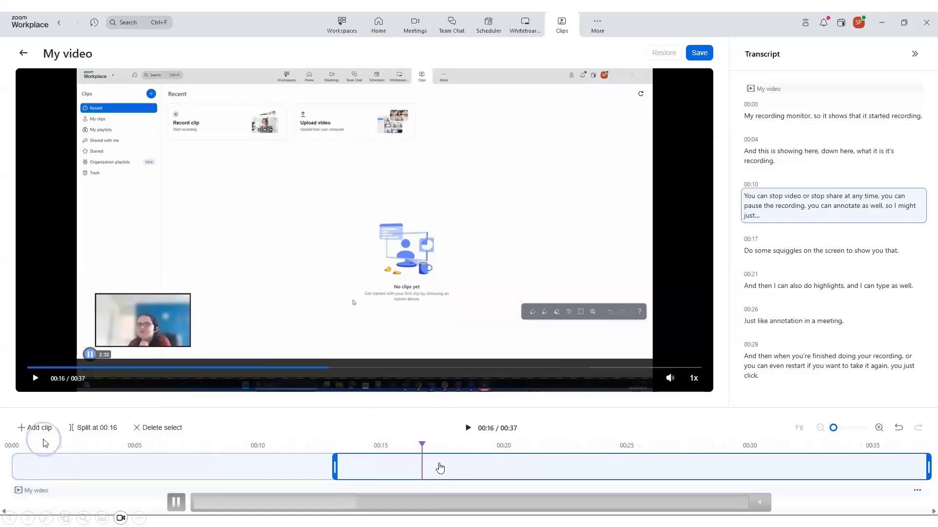
{"action": "left_click", "coordinate": [94, 428]}
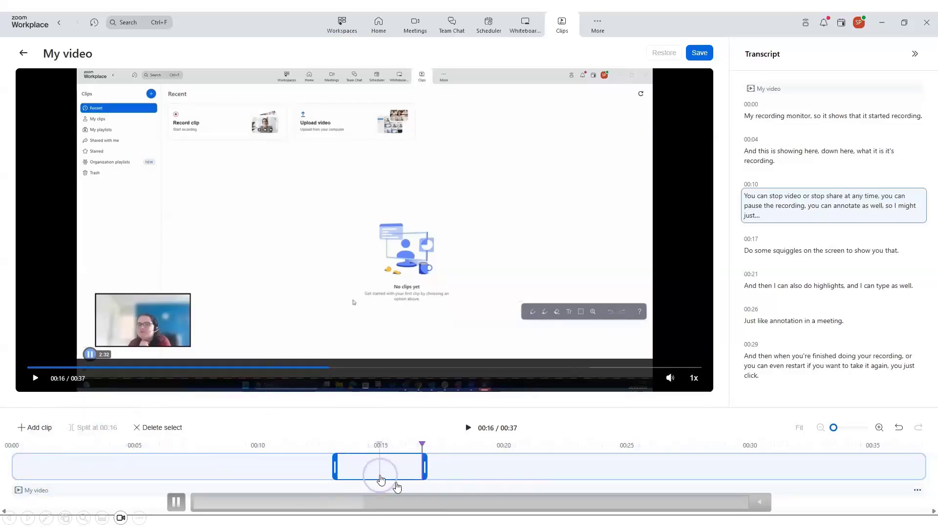
{"action": "left_click", "coordinate": [167, 428]}
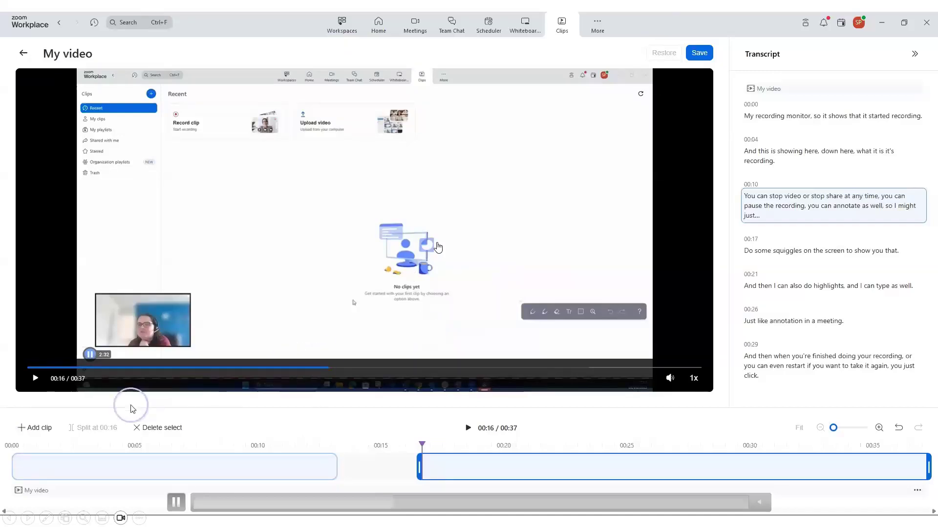
View the clips that can be added to the video, and close the selection without adding any
{"action": "left_click", "coordinate": [42, 430]}
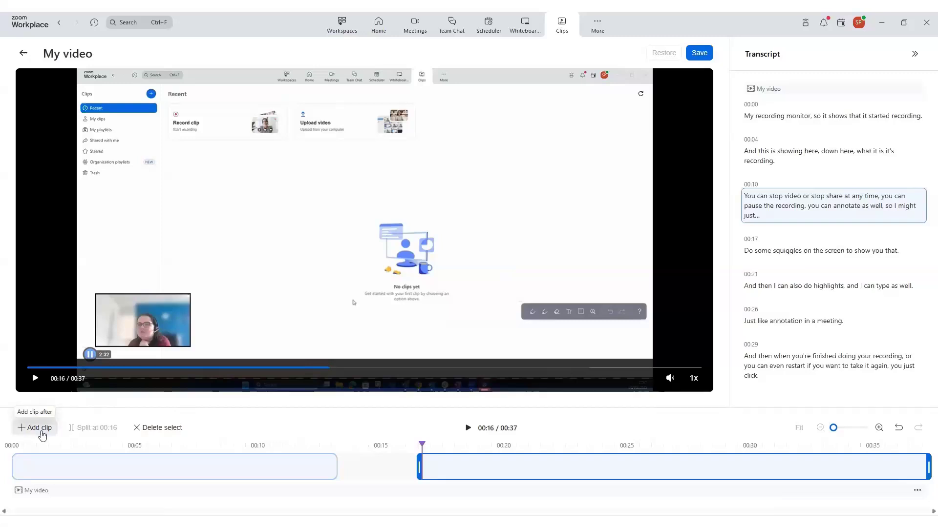
{"action": "left_click", "coordinate": [39, 428]}
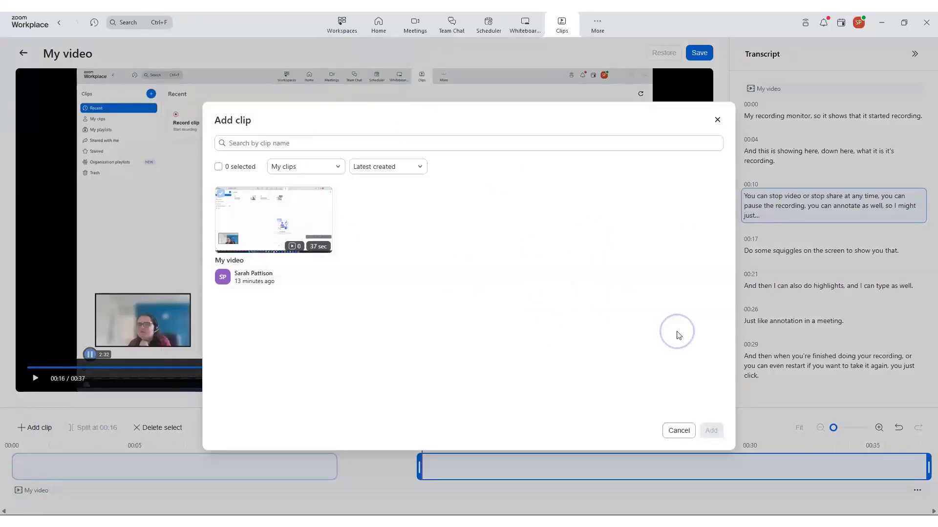
{"action": "left_click", "coordinate": [678, 433]}
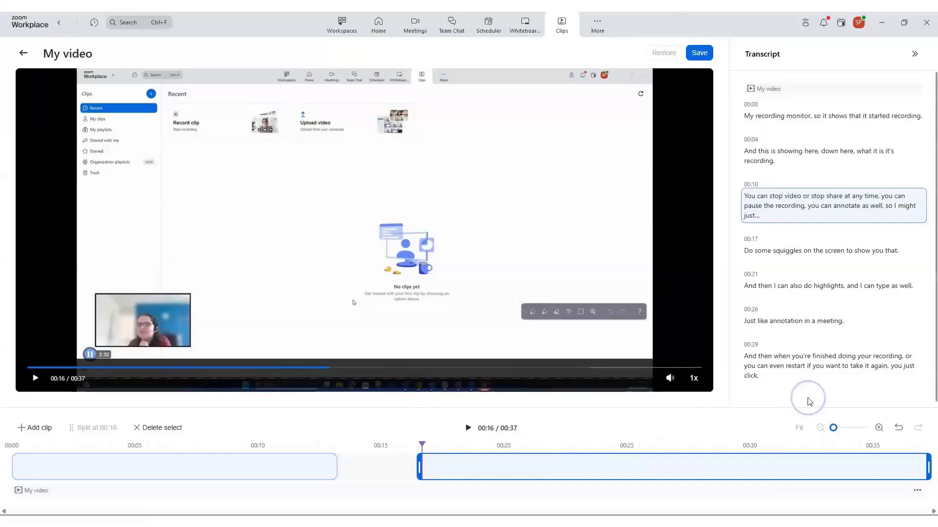
Save the trimmed version of "My video" and confirm the trimming
{"action": "left_click", "coordinate": [705, 56]}
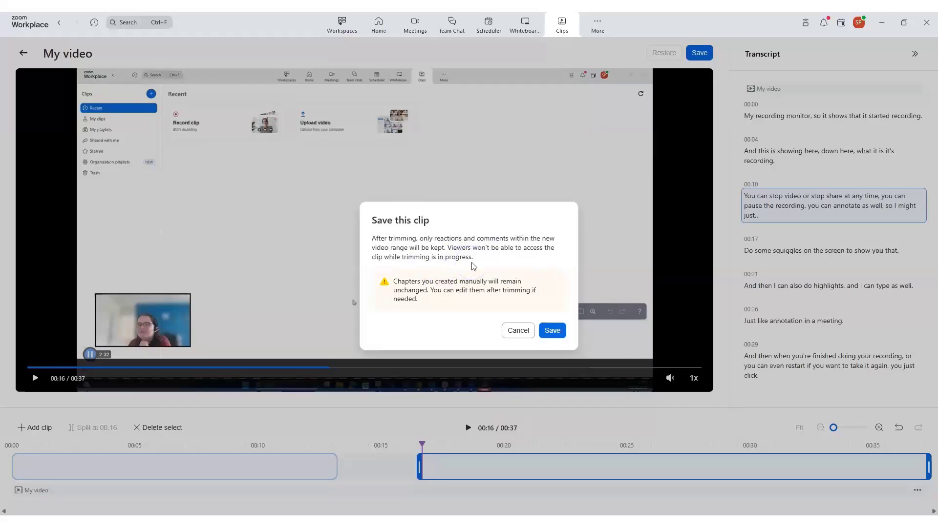
{"action": "left_click", "coordinate": [546, 335]}
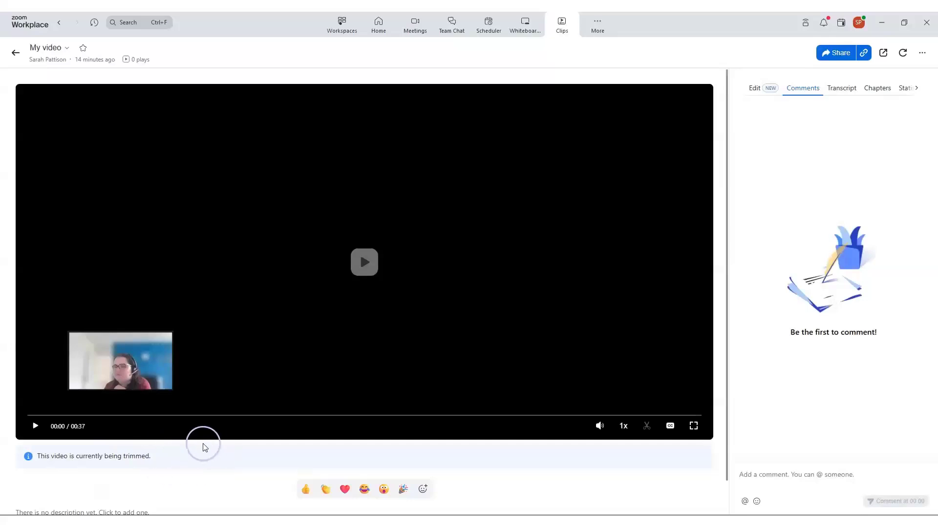
{"action": "scroll", "coordinate": [203, 445], "scroll_direction": "down", "scroll_amount": 1}
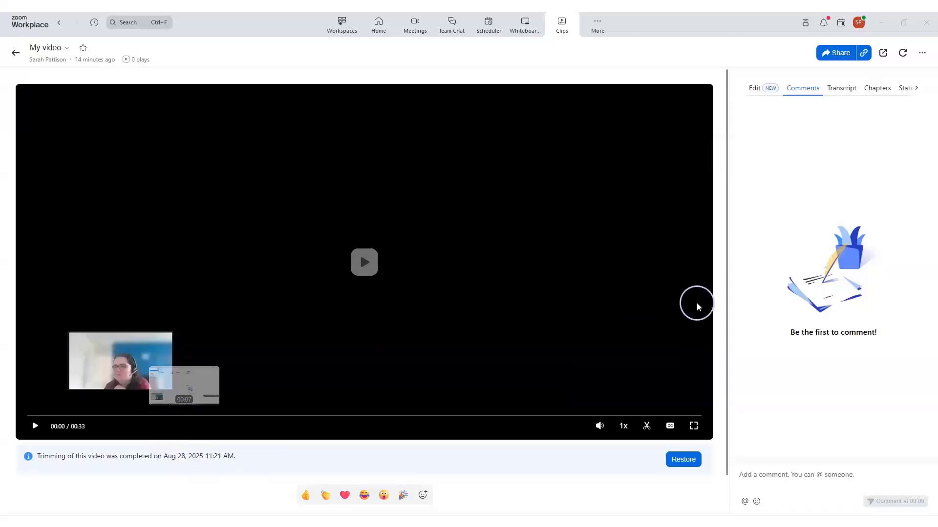
{"action": "left_click", "coordinate": [679, 465]}
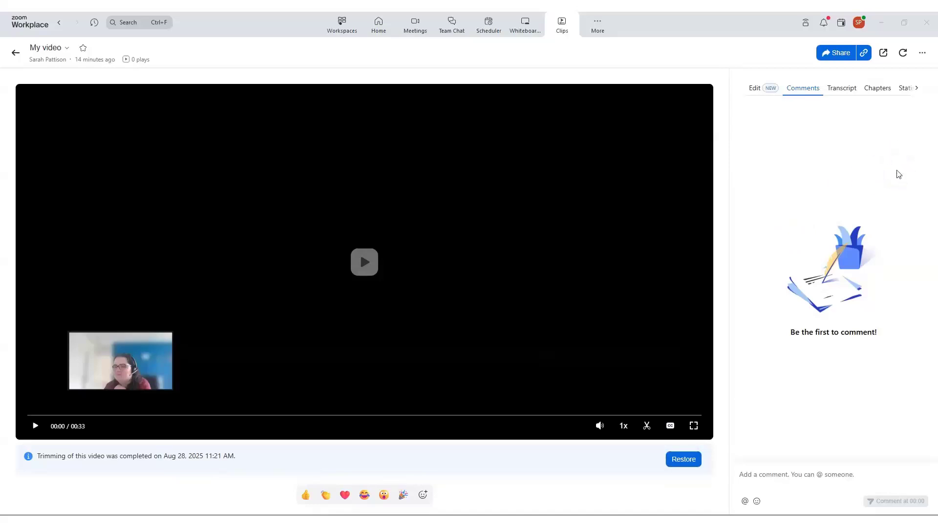
Add the chapters "Introduction" at 00:00 and "Topic" at 00:11 to "My video" and save them
{"action": "left_click", "coordinate": [884, 94]}
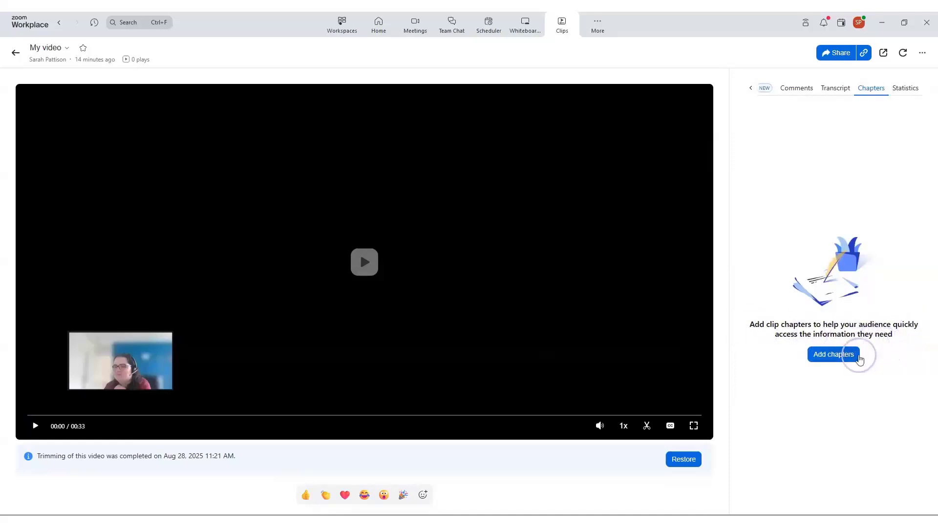
{"action": "left_click", "coordinate": [839, 358]}
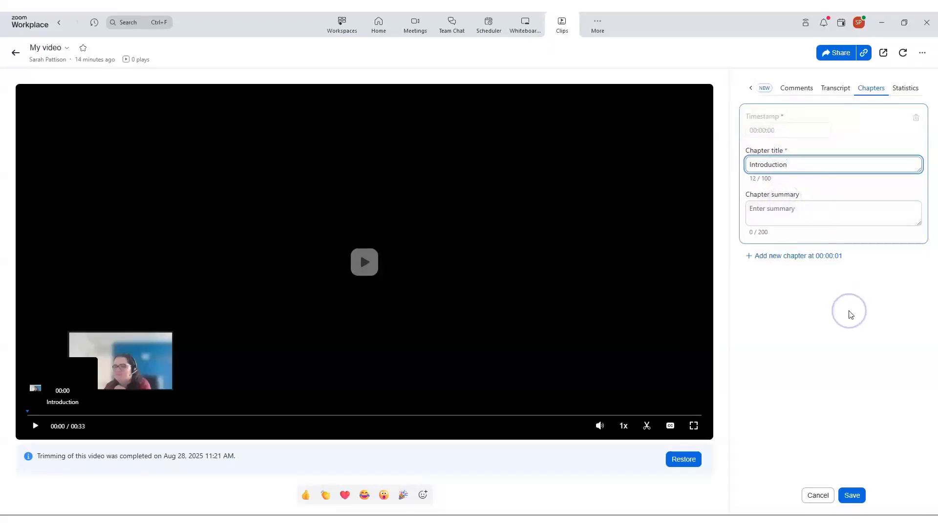
{"action": "left_click", "coordinate": [821, 255]}
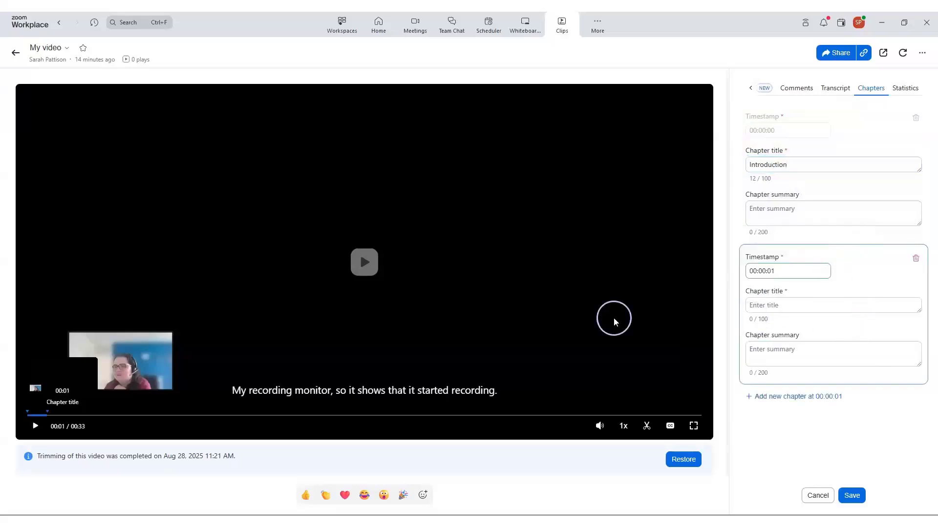
{"action": "left_click", "coordinate": [261, 415]}
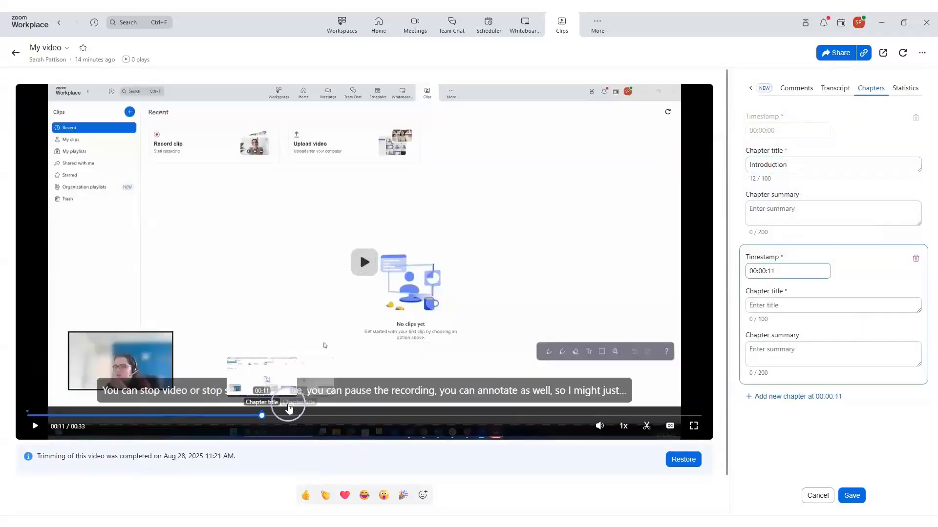
{"action": "left_click", "coordinate": [820, 304]}
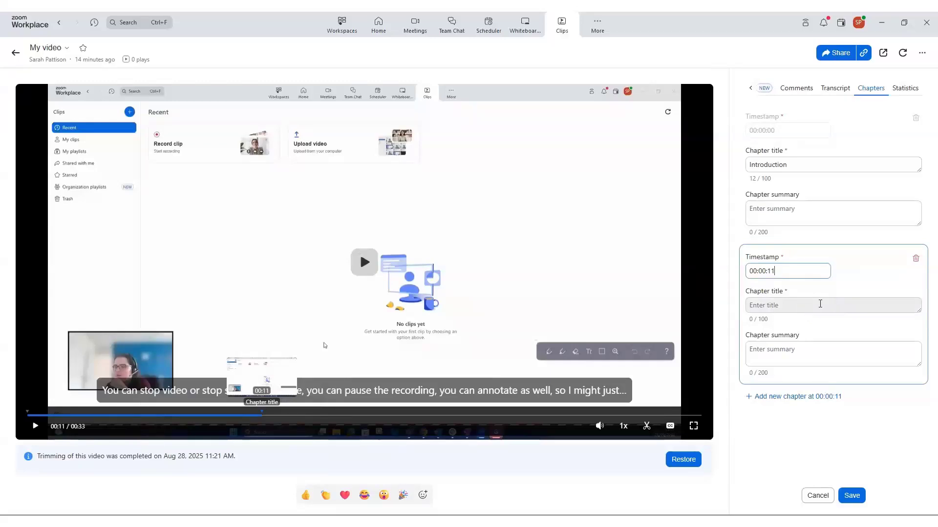
{"action": "left_click", "coordinate": [821, 304]}
{"action": "type", "text": "To"}
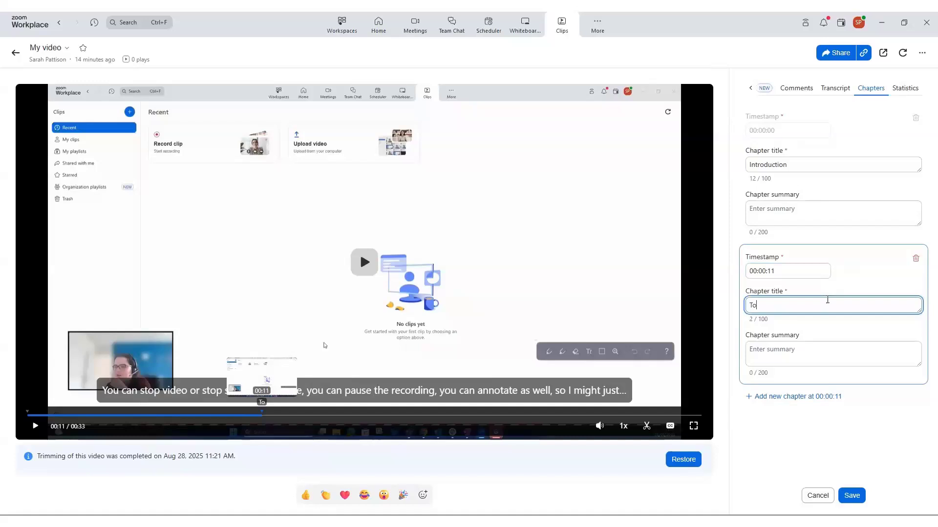
{"action": "type", "text": "pic"}
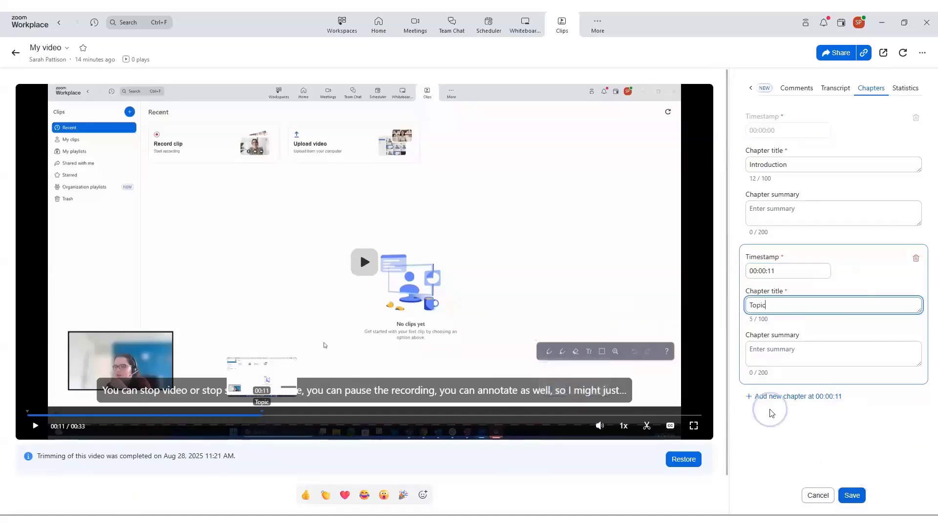
{"action": "left_click", "coordinate": [861, 492]}
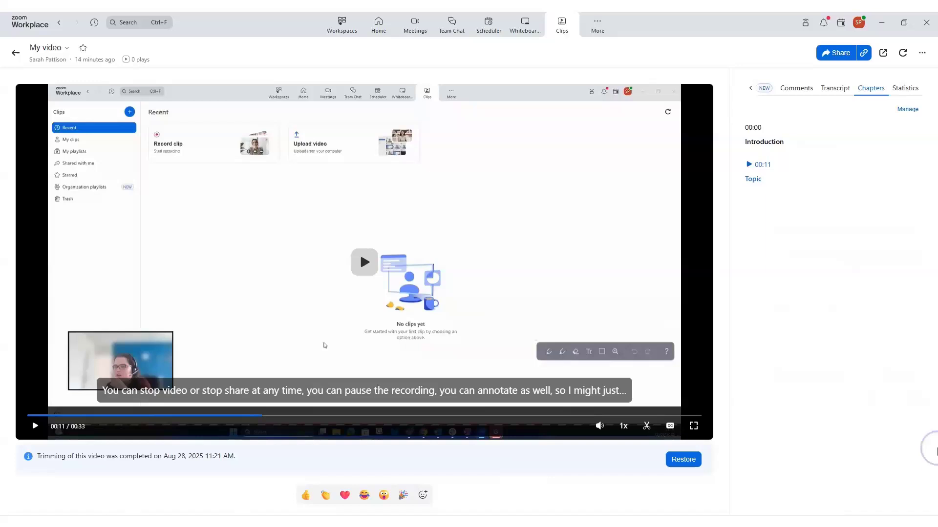
Check the chapter navigation by jumping to the "Introduction" chapter and to the "Topic" chapter
{"action": "left_click", "coordinate": [795, 143]}
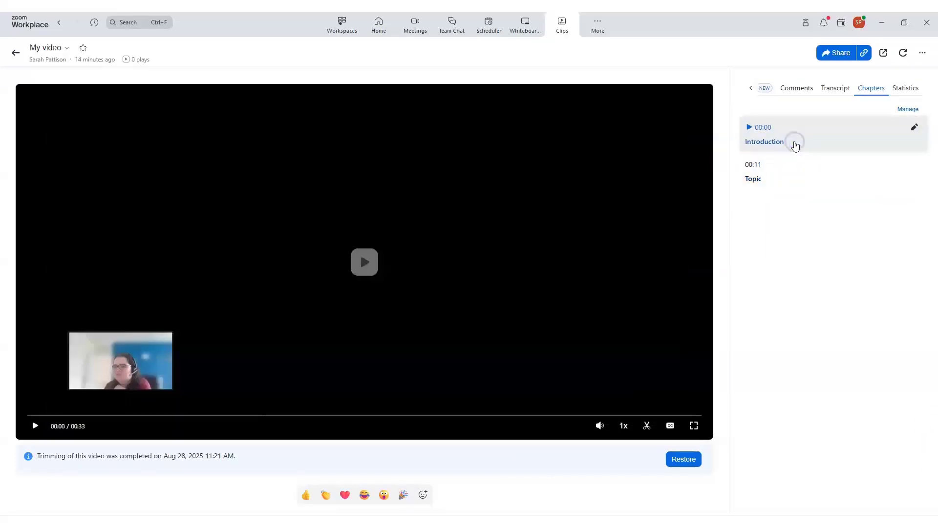
{"action": "left_click", "coordinate": [798, 165]}
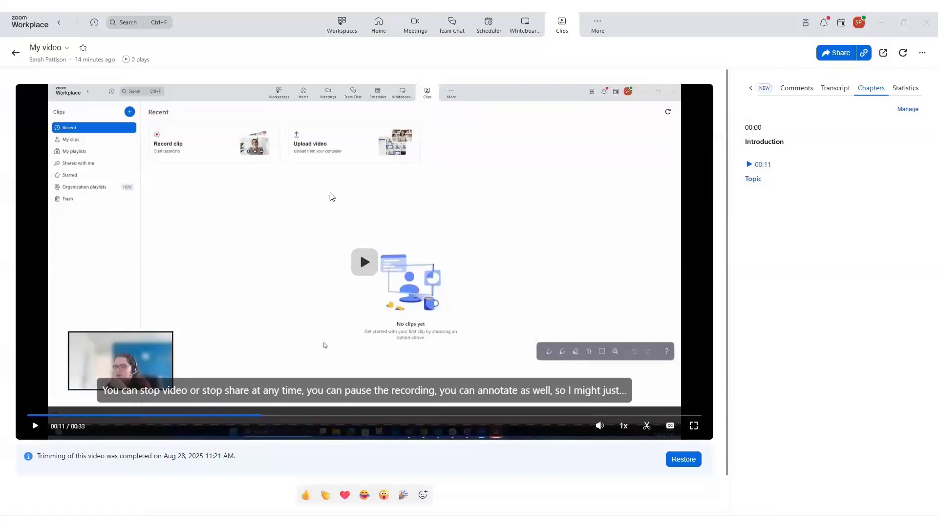
Open the sharing settings of "My video" and review the link access options, leaving "Anyone with the link" selected
{"action": "left_click", "coordinate": [845, 58]}
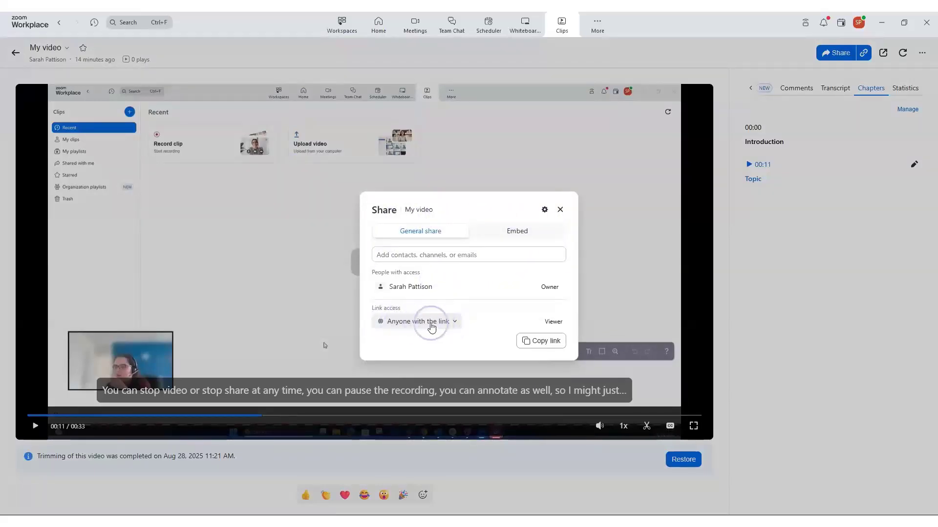
{"action": "left_click", "coordinate": [448, 322]}
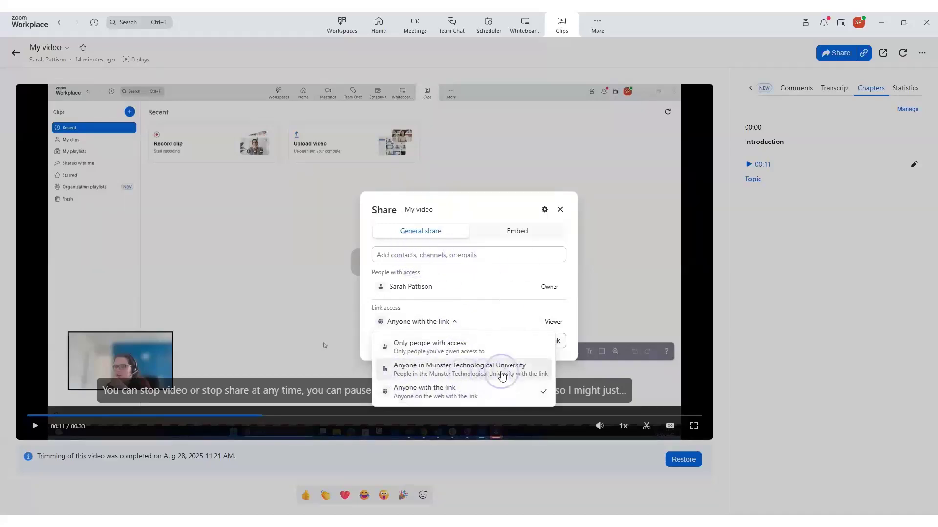
{"action": "left_click", "coordinate": [503, 320]}
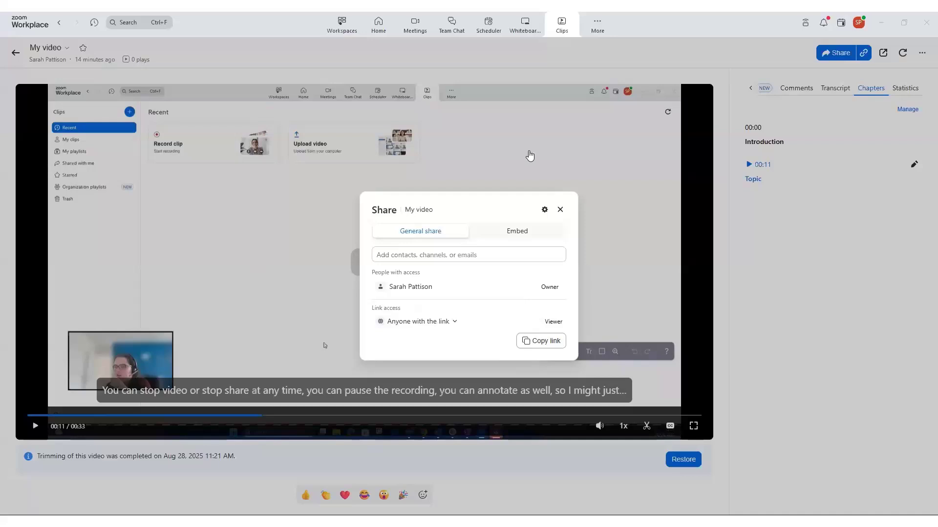
{"action": "key", "text": "Right"}
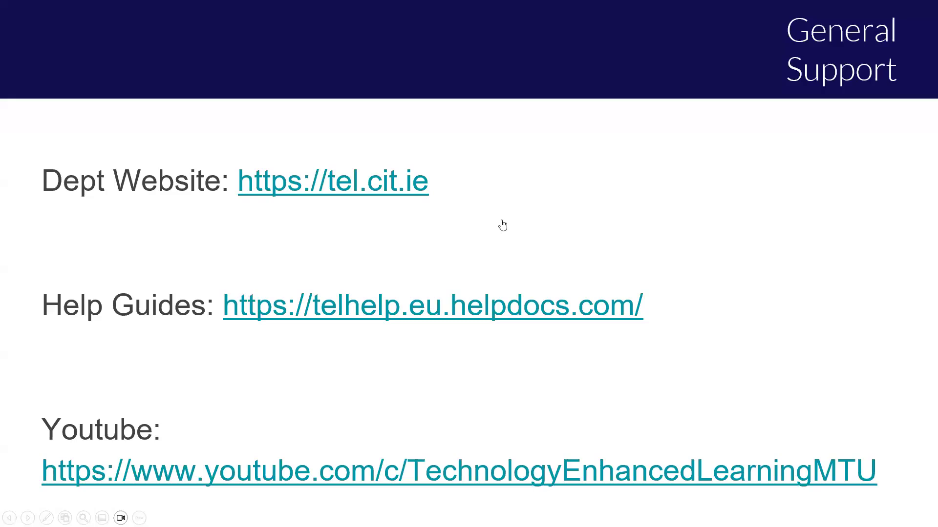